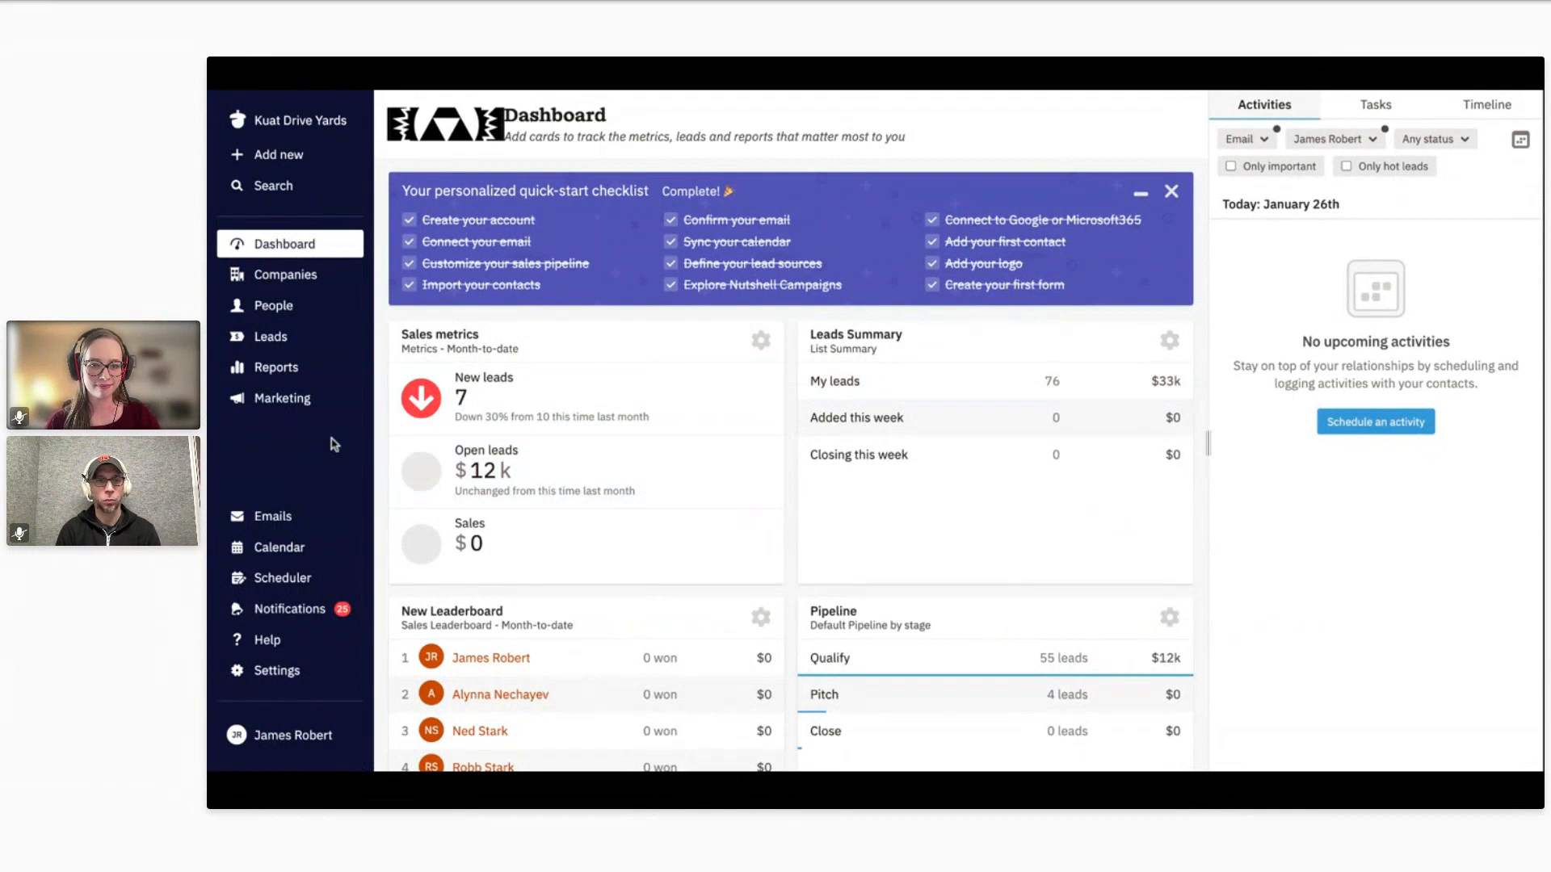
Step: Create a new Nutshell form from the Contact us template and open it for editing
{"action": "left_click", "coordinate": [288, 407]}
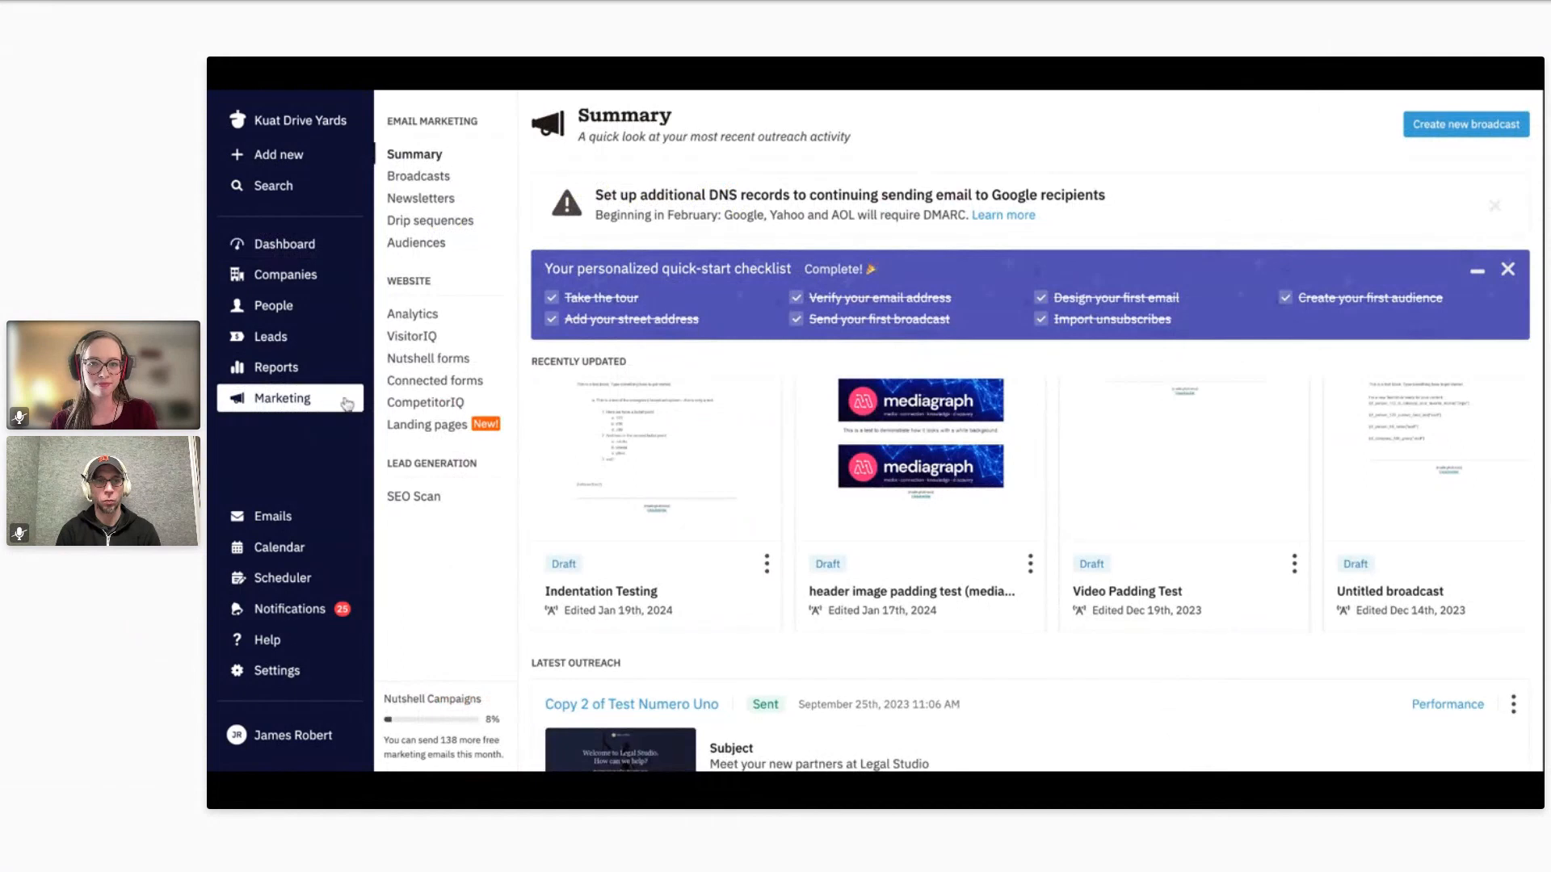
{"action": "left_click", "coordinate": [430, 359]}
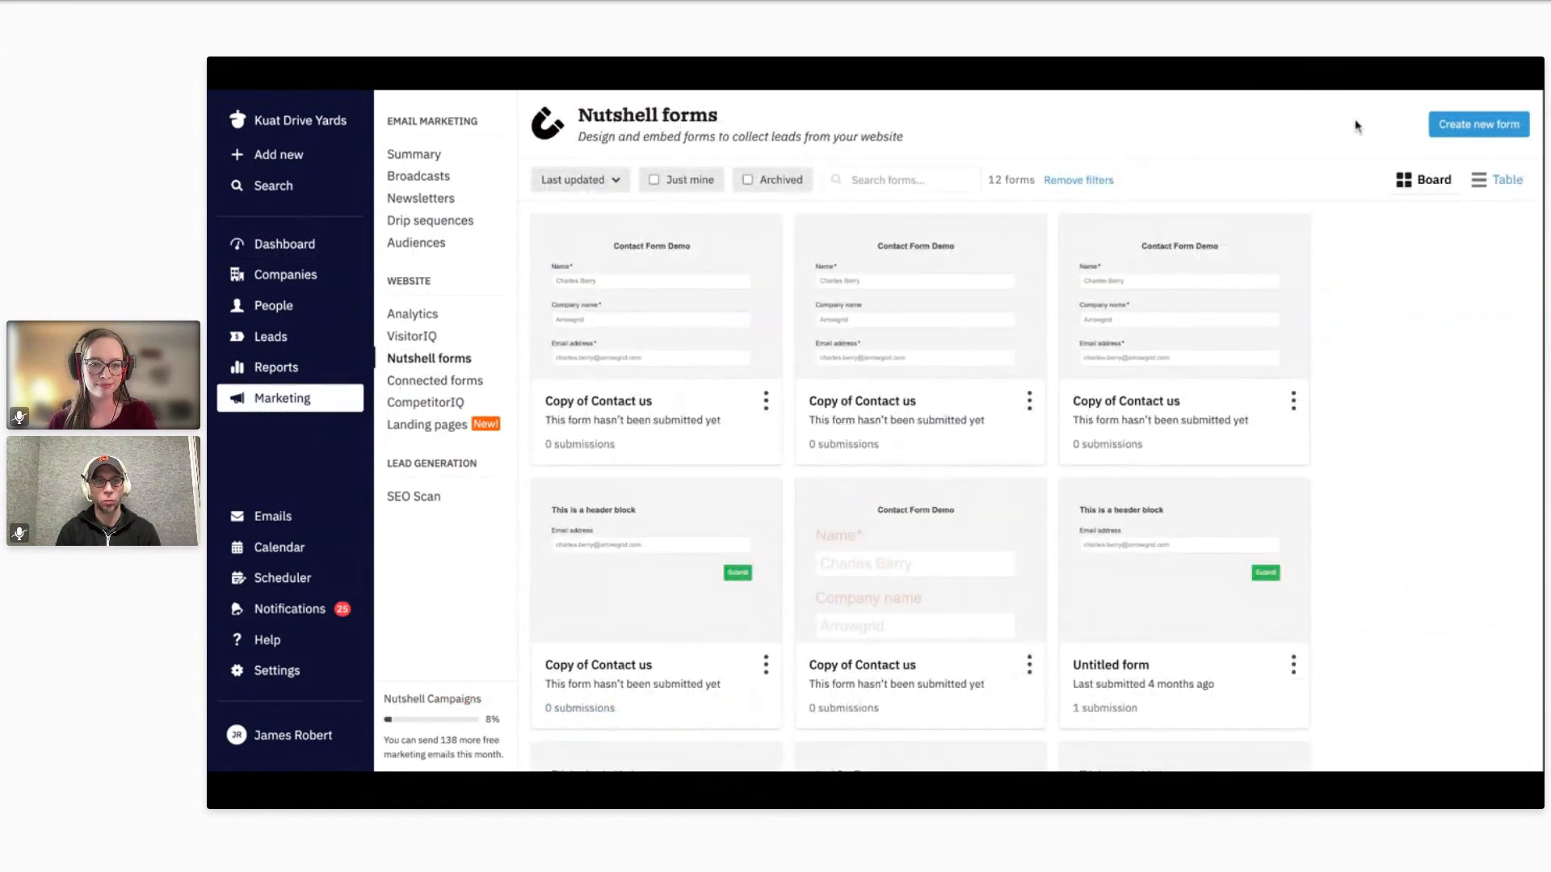
{"action": "left_click", "coordinate": [1477, 127]}
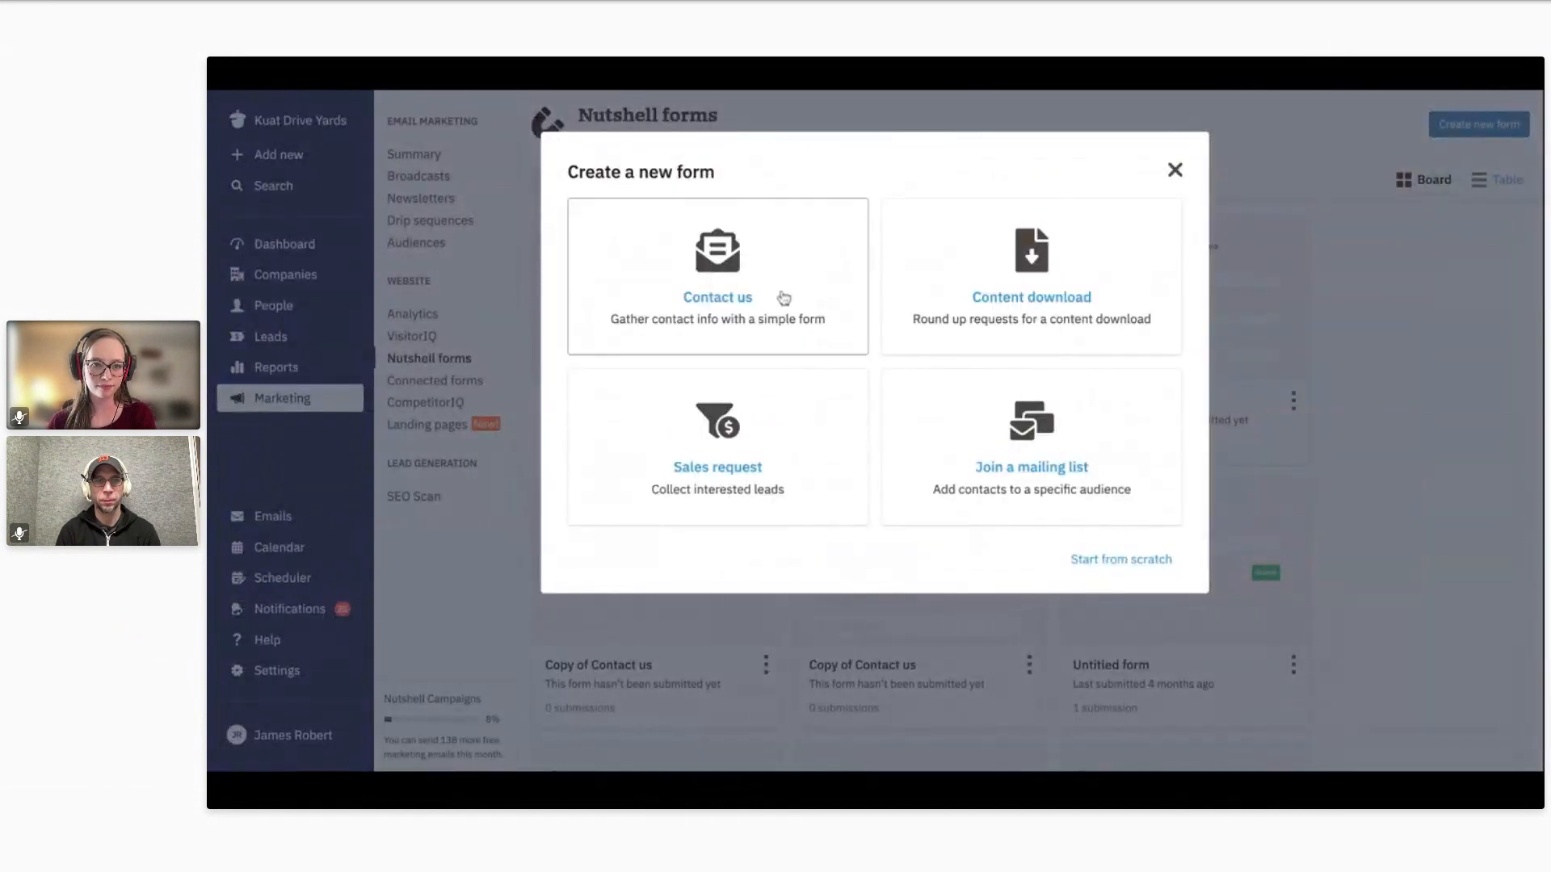
{"action": "left_click", "coordinate": [742, 300]}
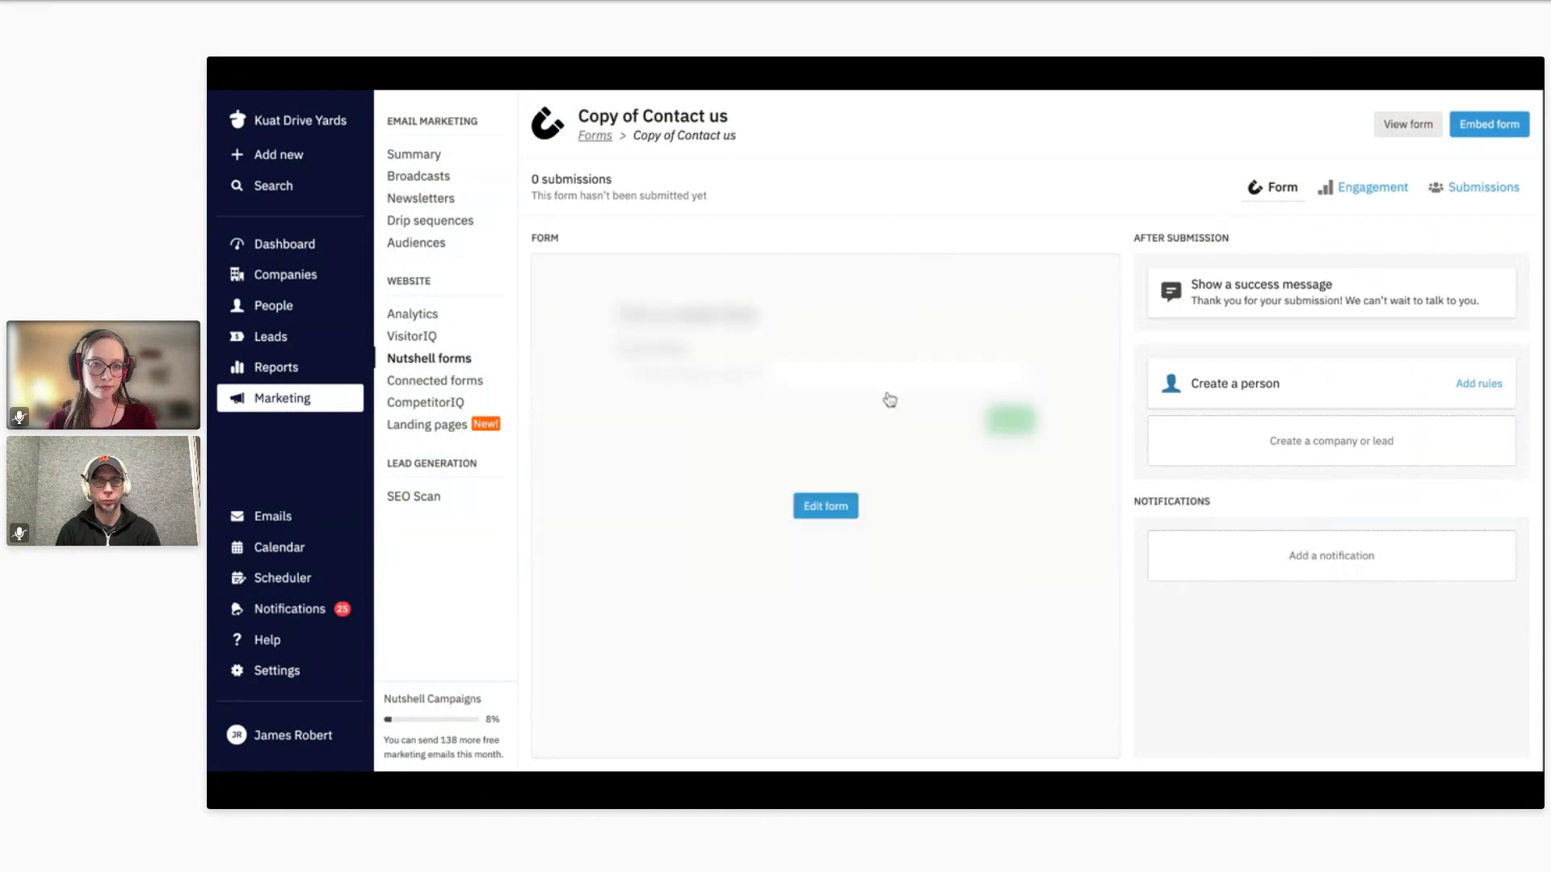
{"action": "left_click", "coordinate": [842, 509]}
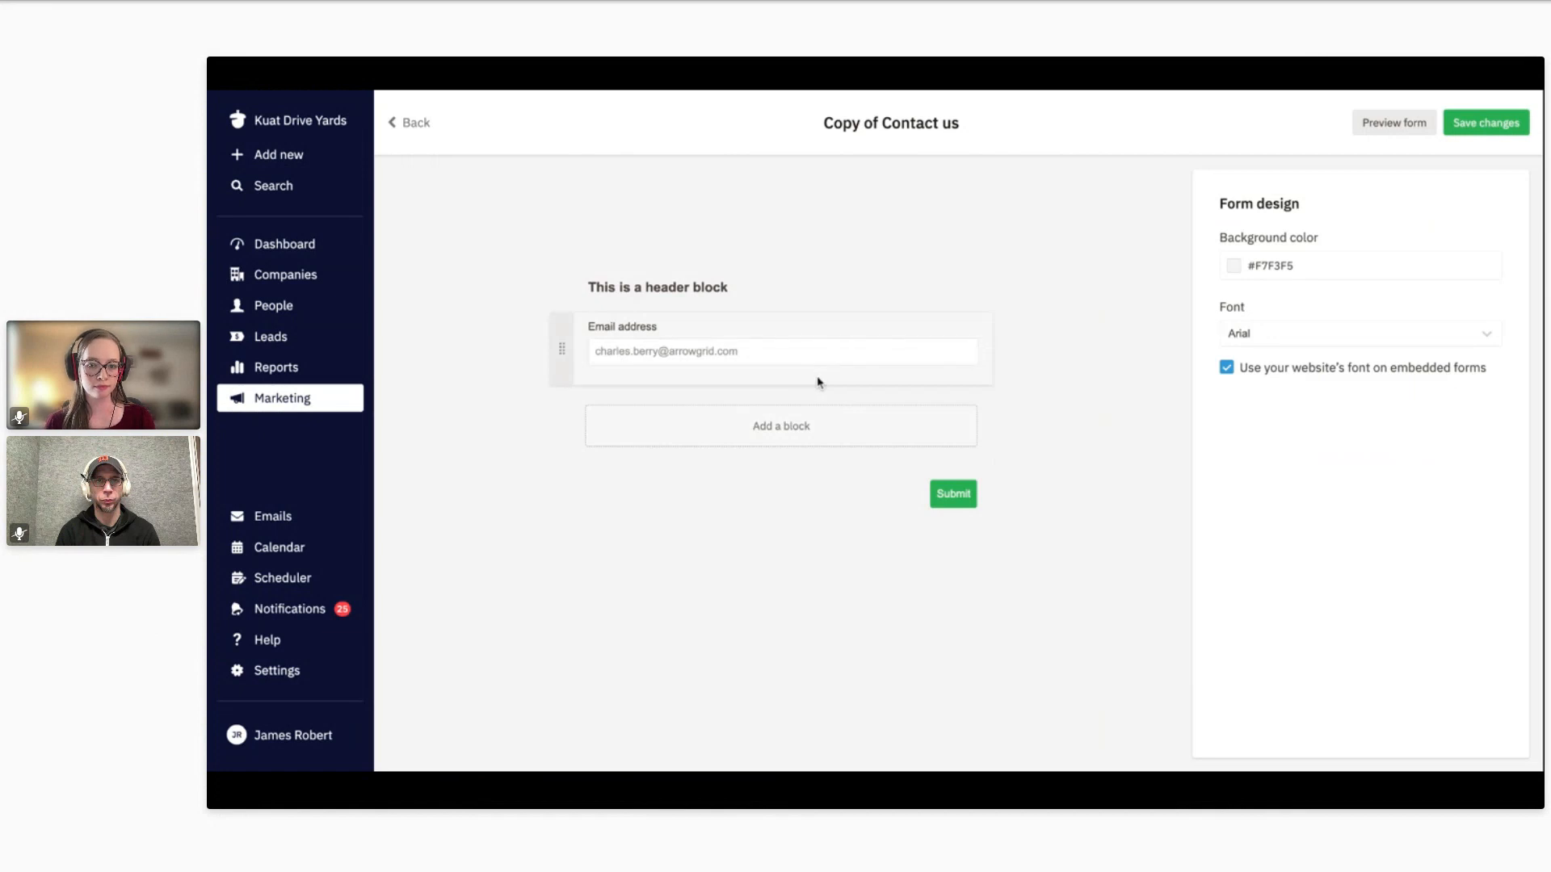
Step: Make the form's Email address field required, keeping it mapped to Person
{"action": "left_click", "coordinate": [727, 331]}
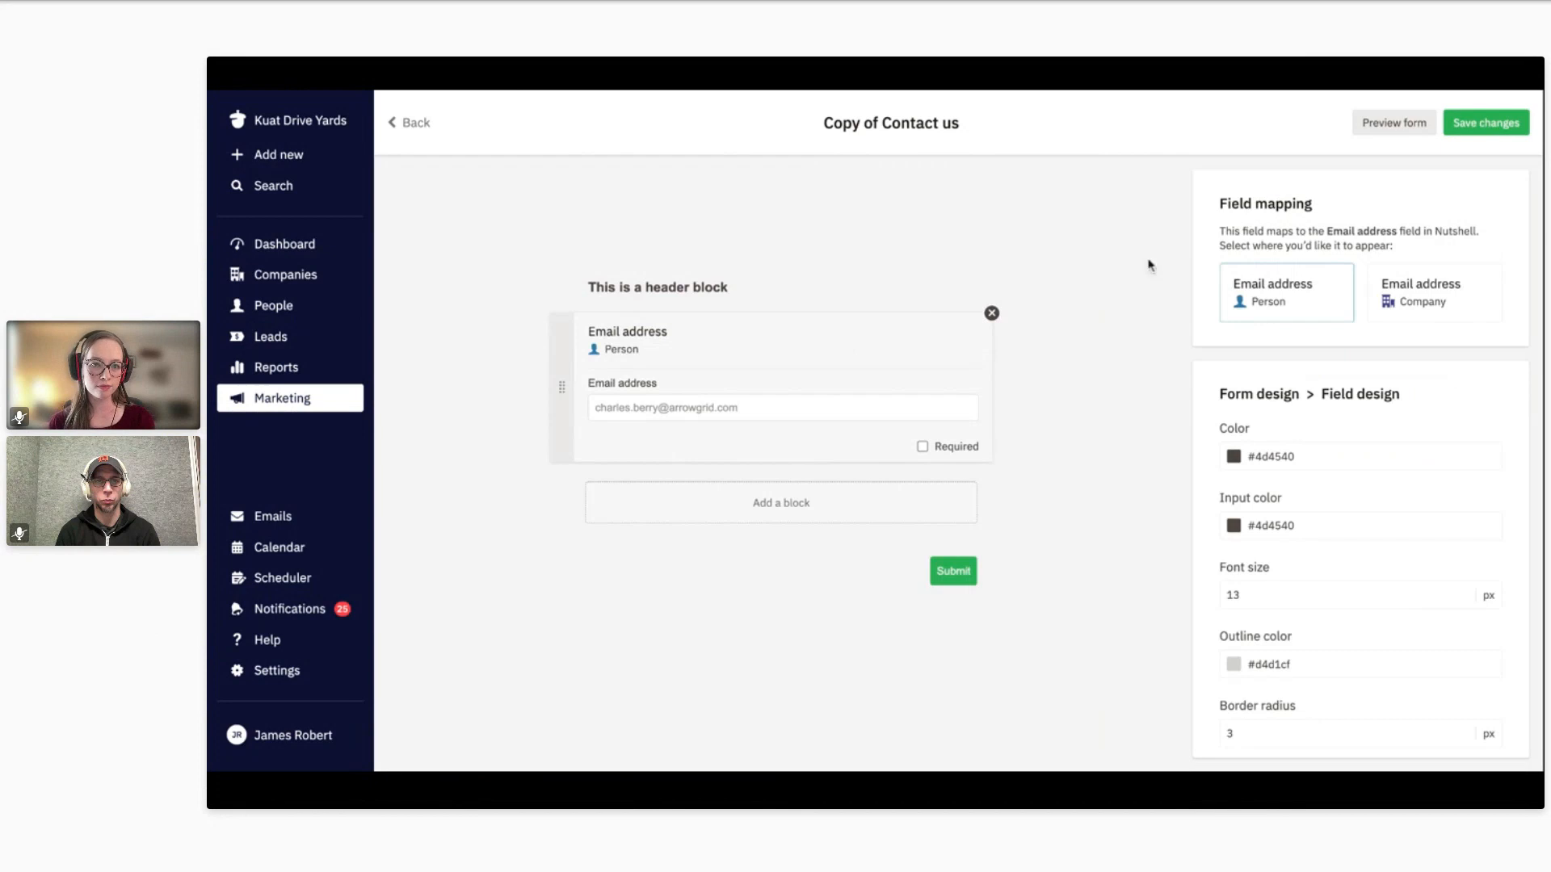
{"action": "triple_click", "coordinate": [1220, 204]}
{"action": "left_click", "coordinate": [1333, 205]}
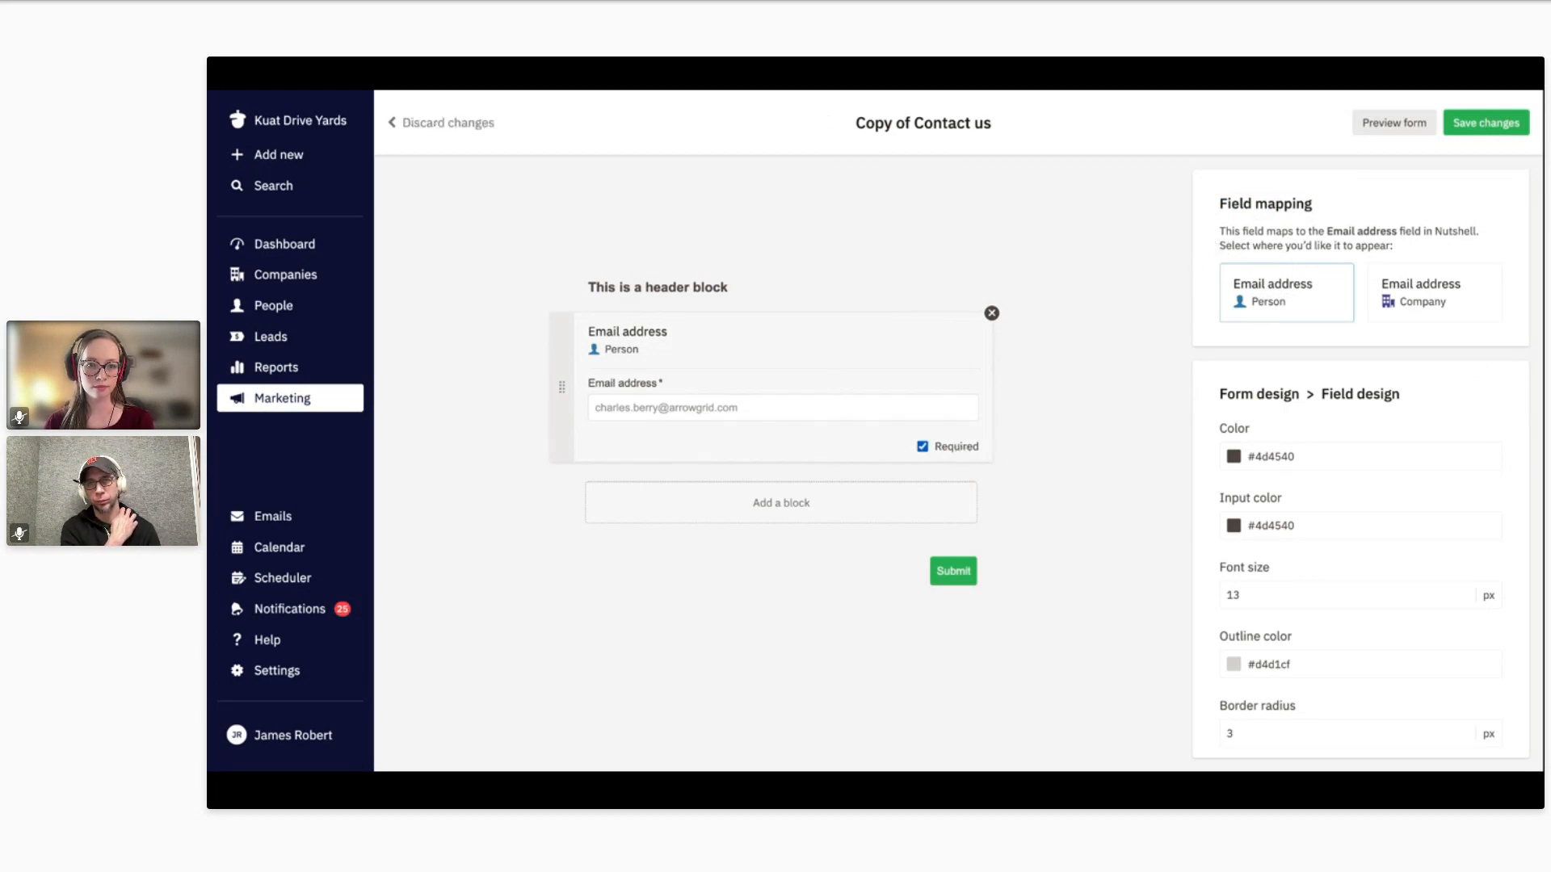
{"action": "left_click", "coordinate": [1044, 470]}
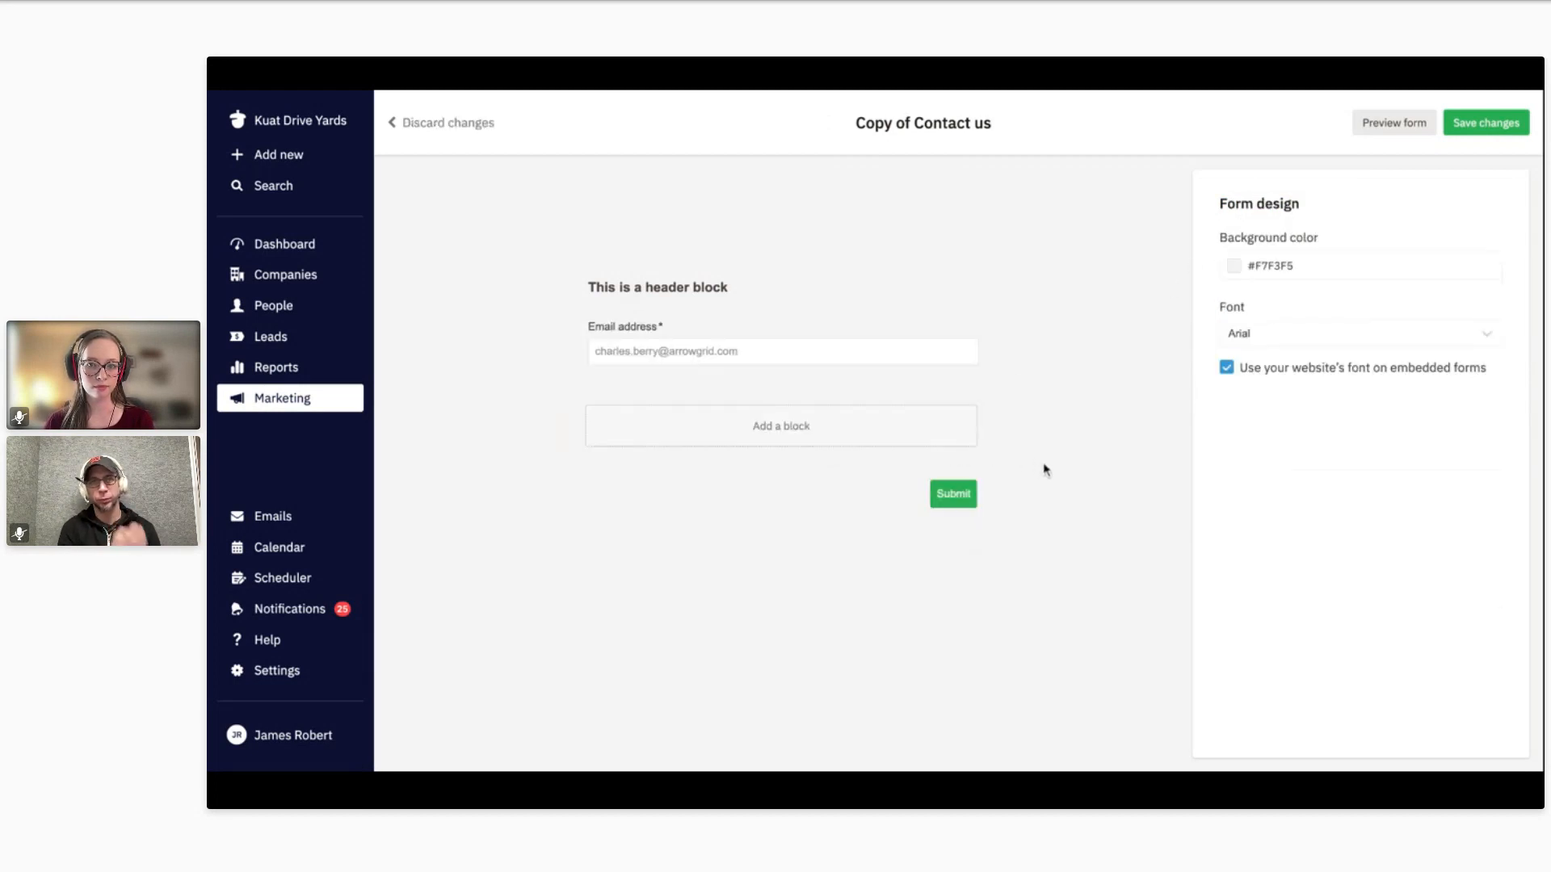
Step: Add a Name block mapped to Person below the email field and make it required
{"action": "left_click", "coordinate": [794, 440]}
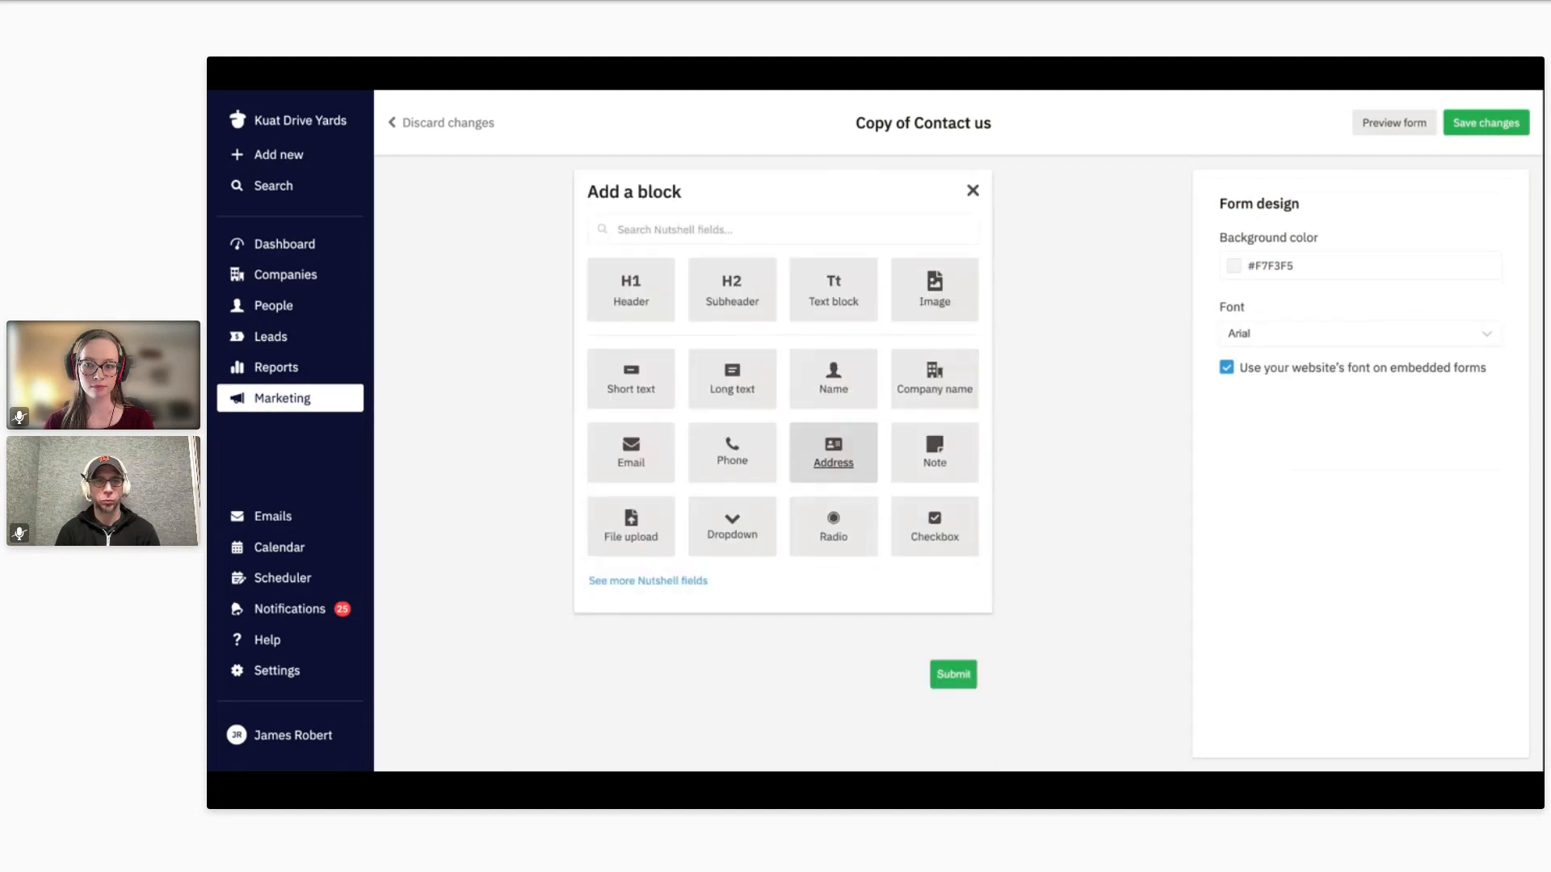
{"action": "left_click", "coordinate": [834, 379]}
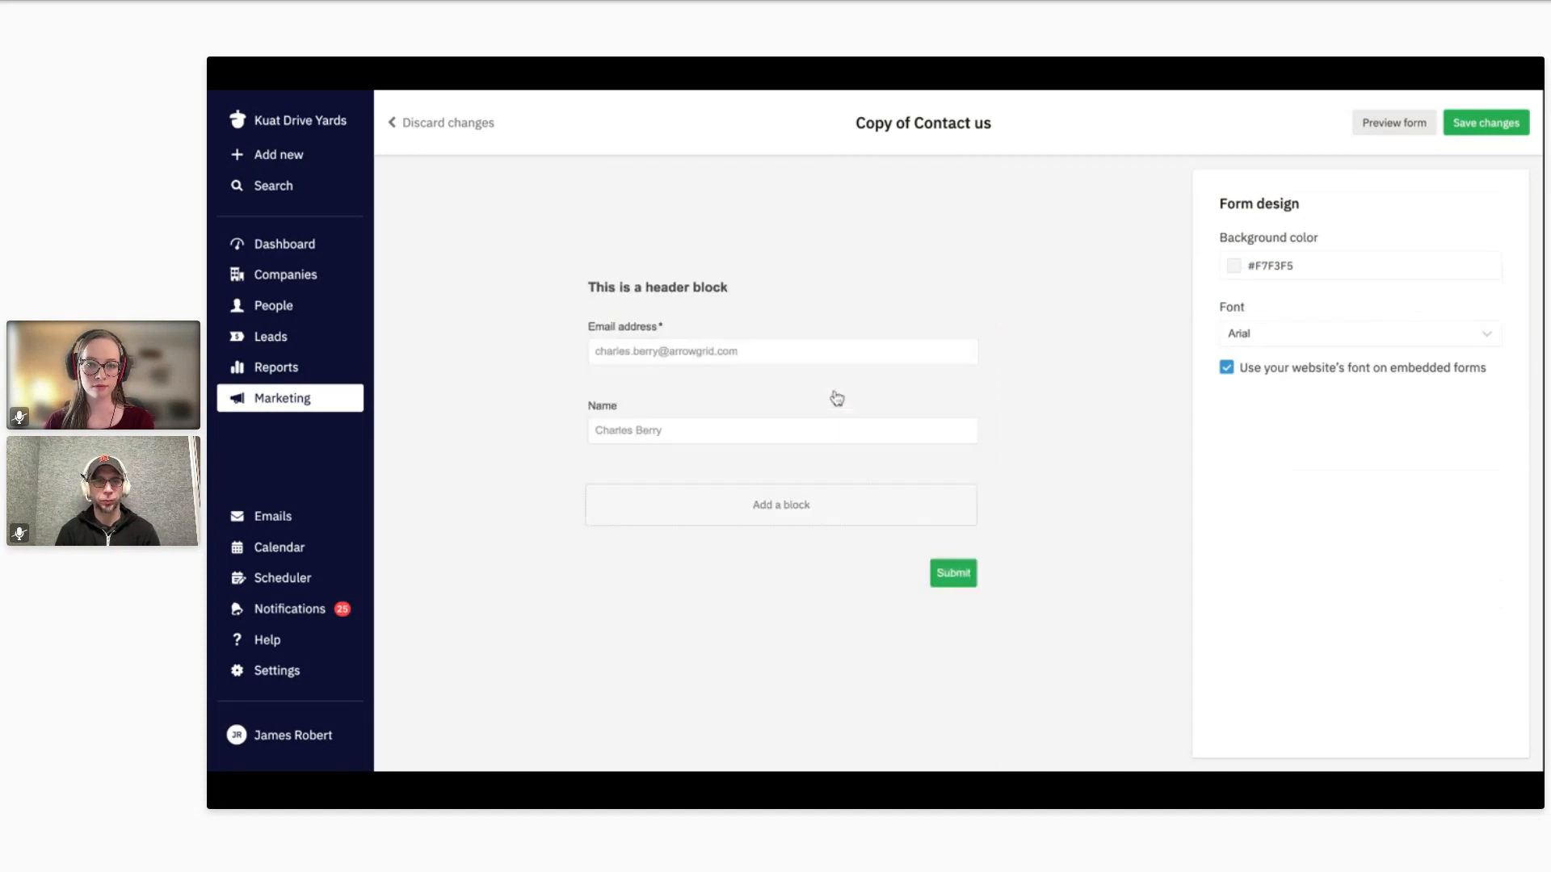
{"action": "left_click", "coordinate": [704, 407]}
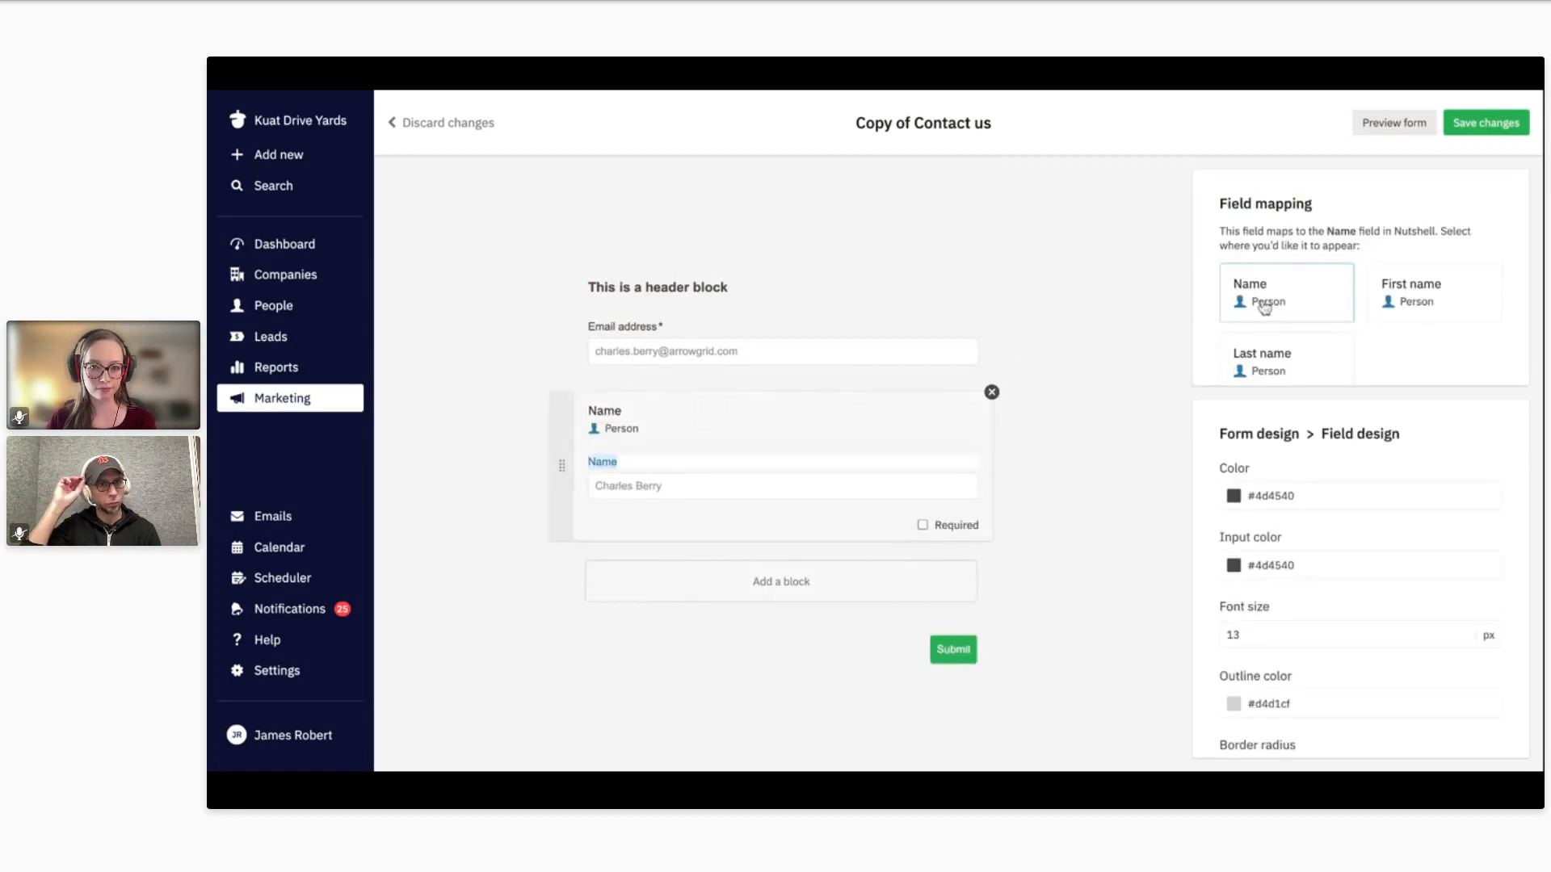
{"action": "left_click", "coordinate": [970, 527]}
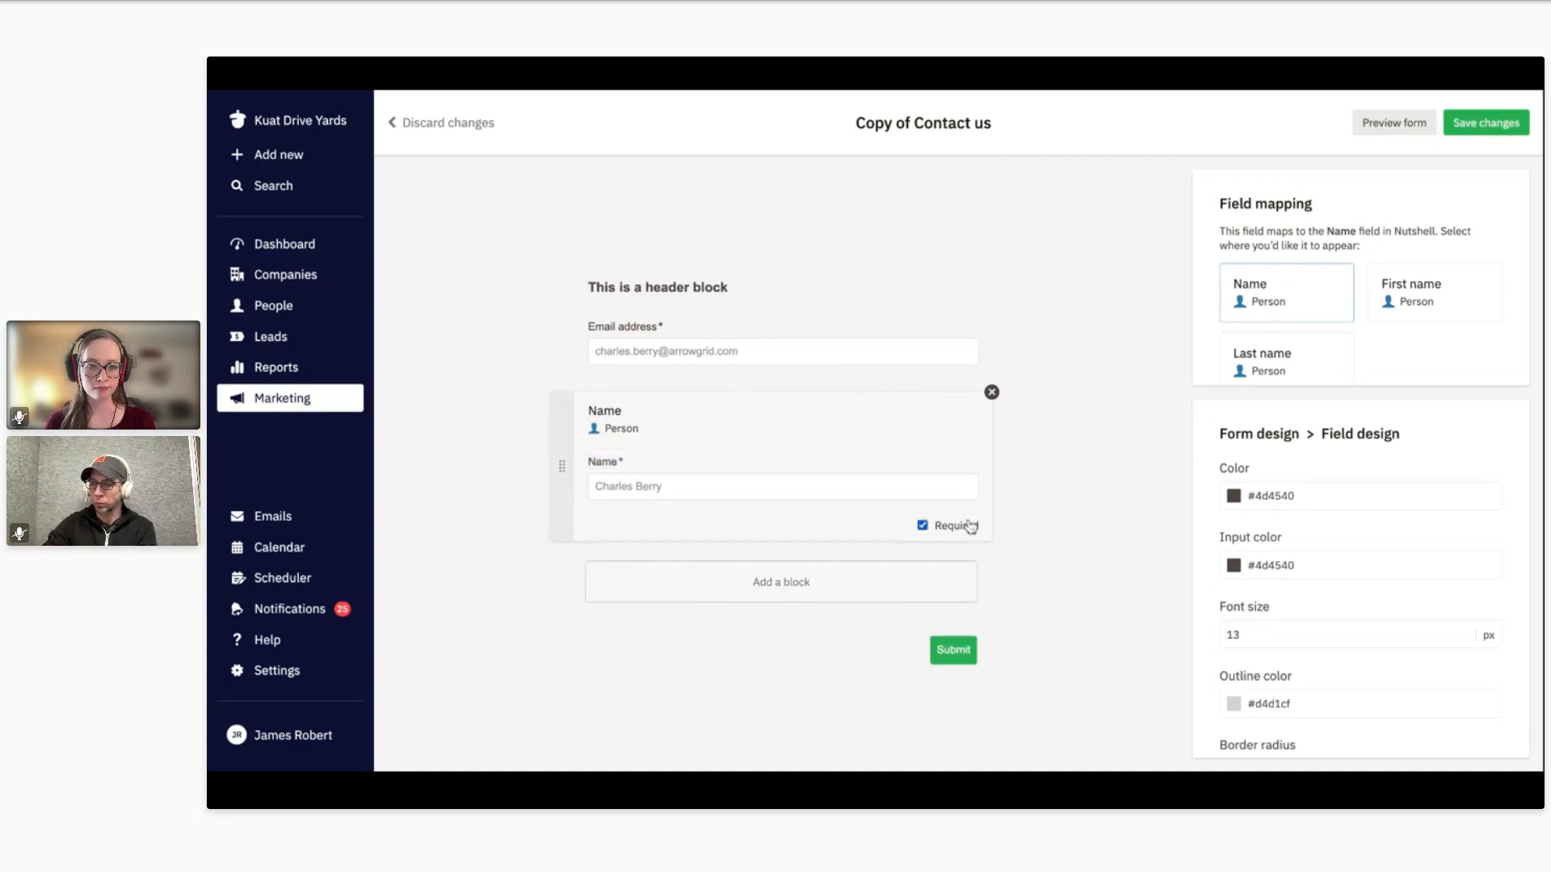
Step: Add a required Company name block and move the Email address field below it
{"action": "left_click", "coordinate": [872, 581]}
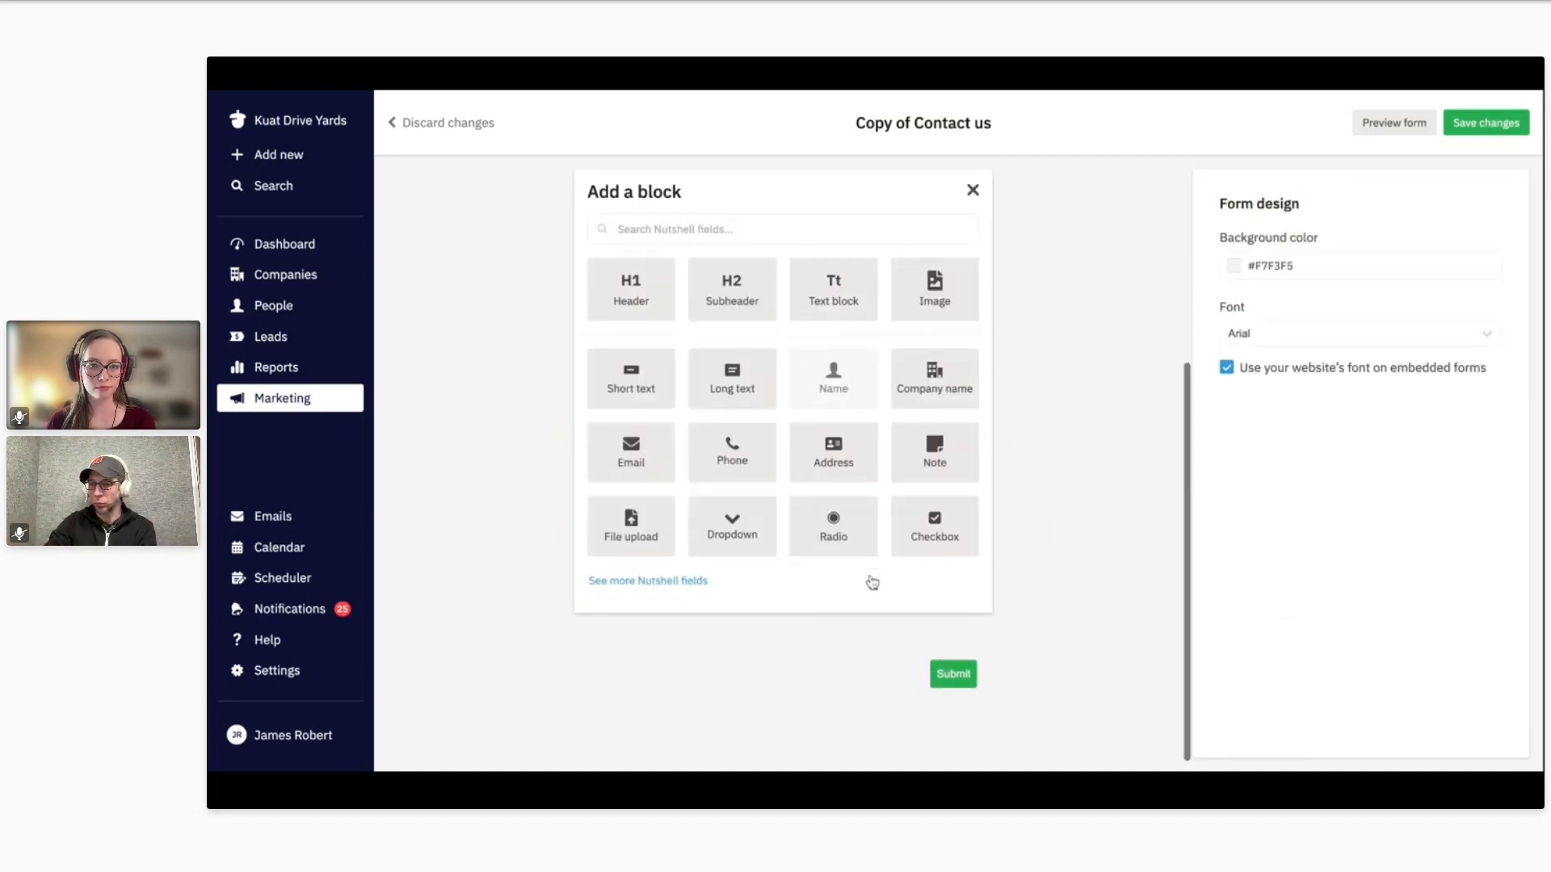
{"action": "left_click", "coordinate": [941, 401]}
{"action": "left_click", "coordinate": [848, 485]}
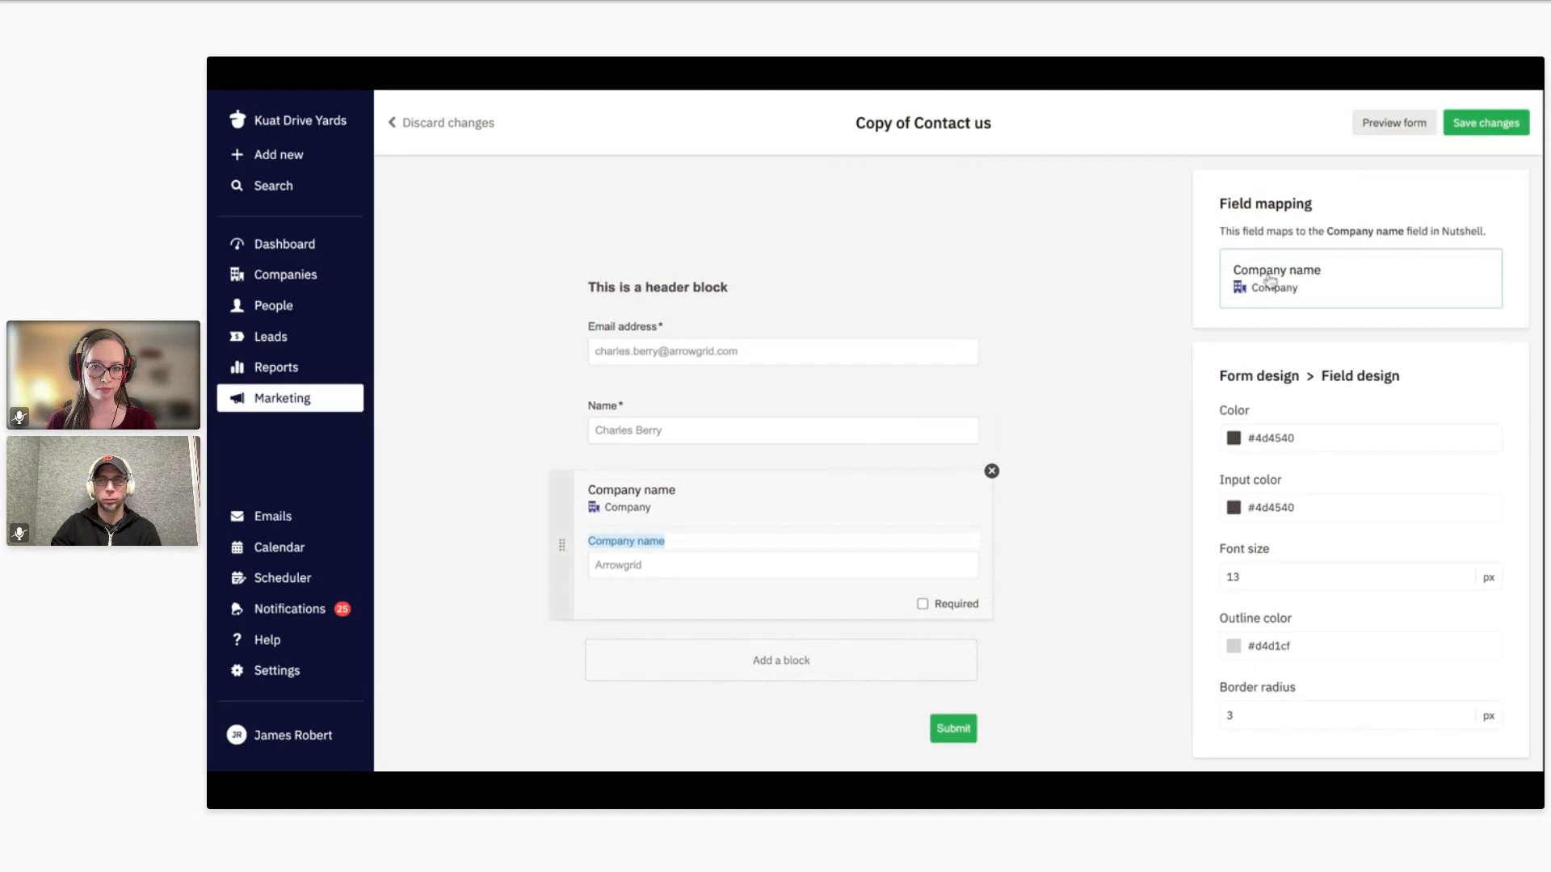
{"action": "left_click", "coordinate": [952, 609]}
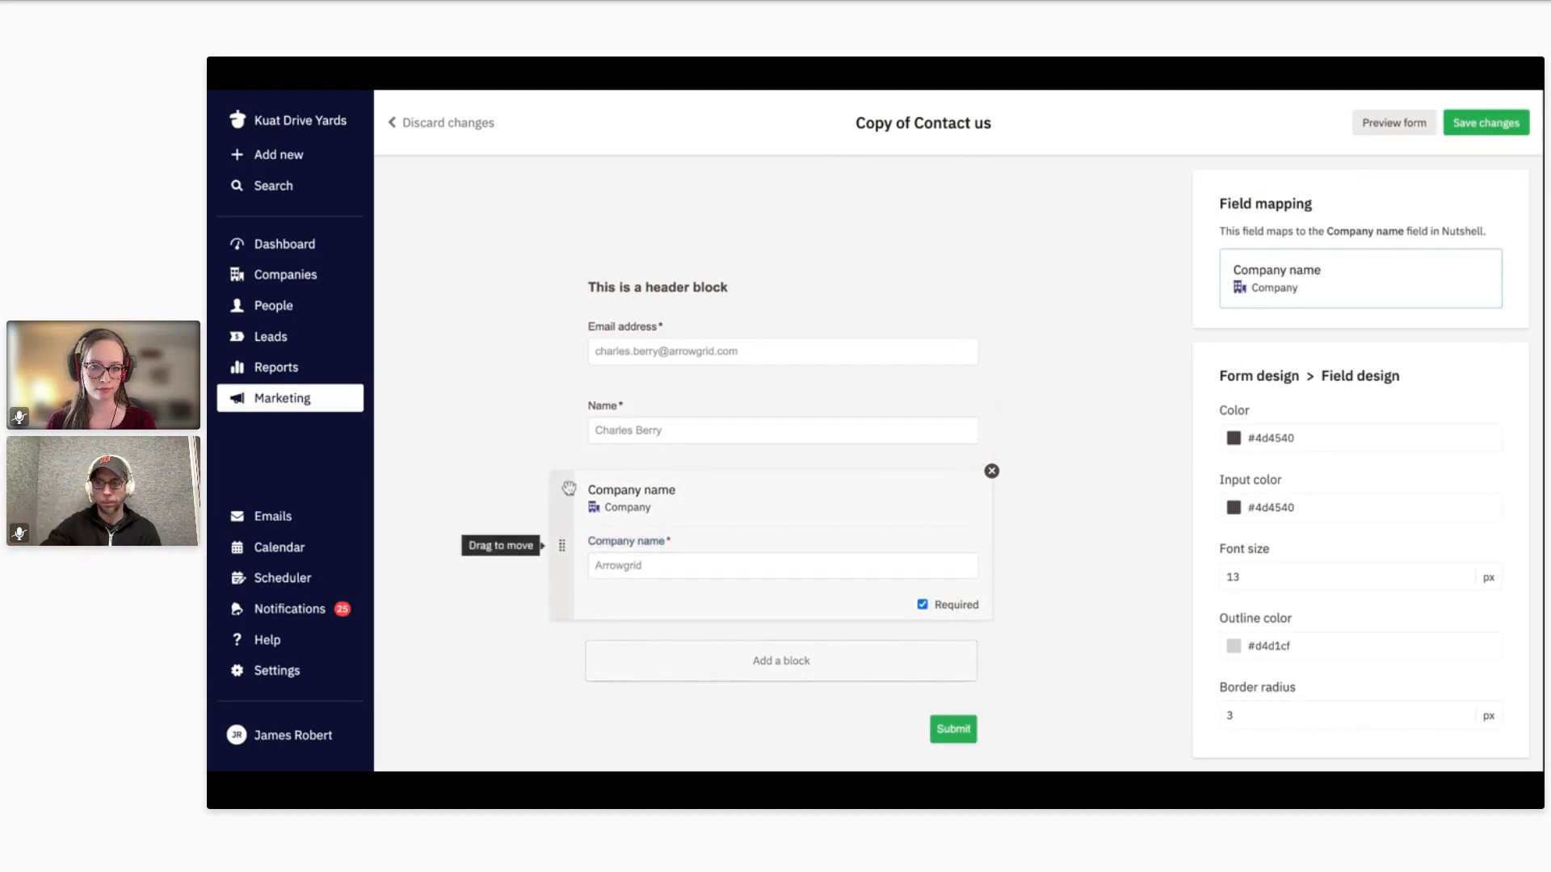
{"action": "left_click_drag", "start_coordinate": [565, 345], "coordinate": [562, 492]}
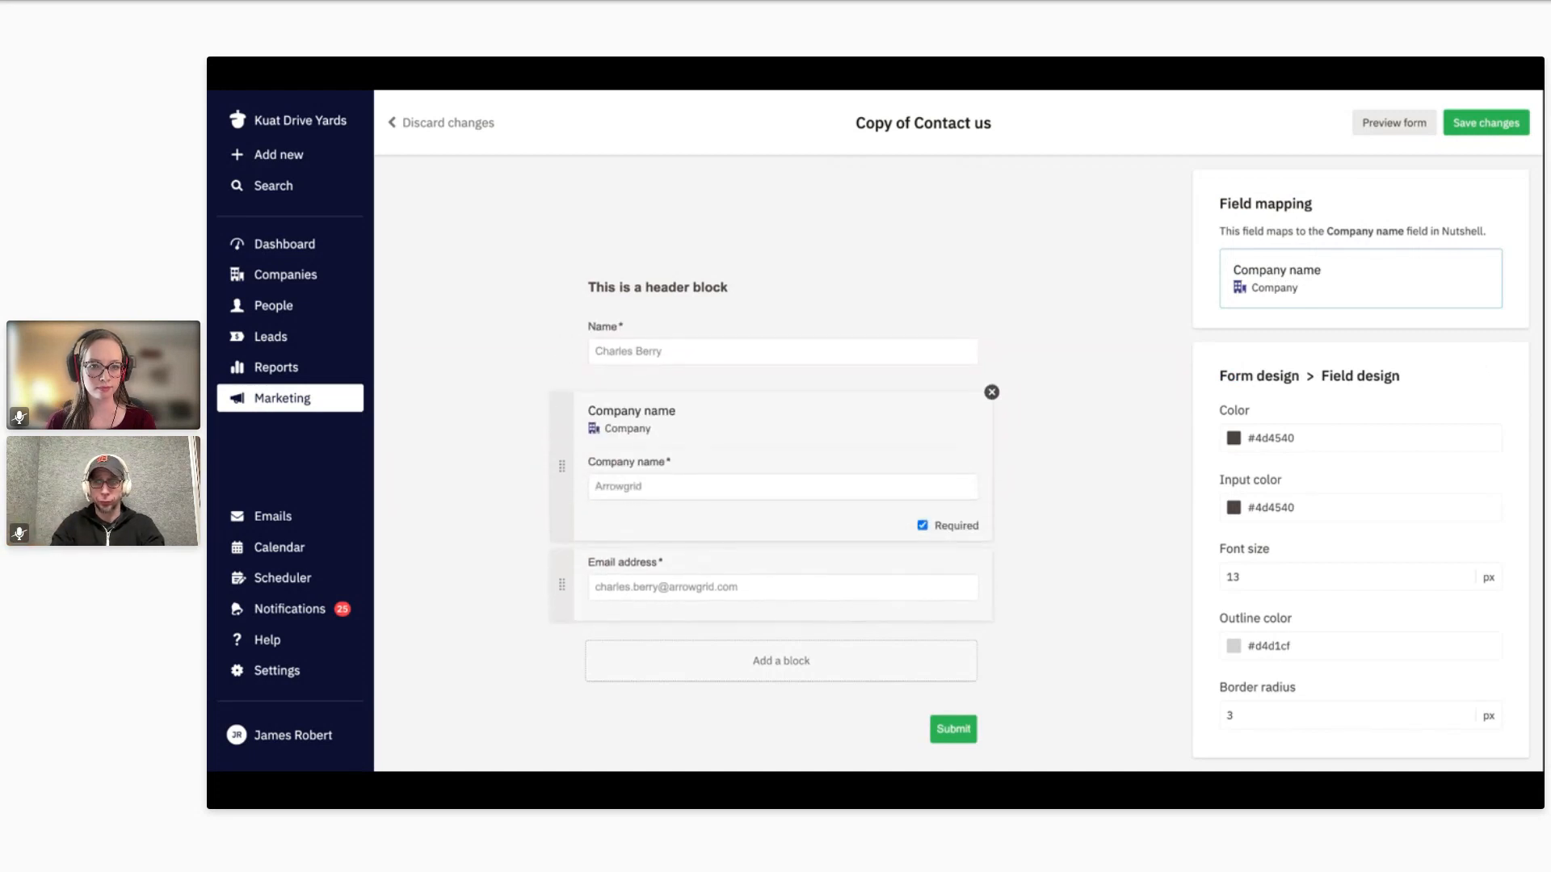
Step: Change the header block text to "Contact Form Demo" and center it
{"action": "left_click", "coordinate": [677, 284]}
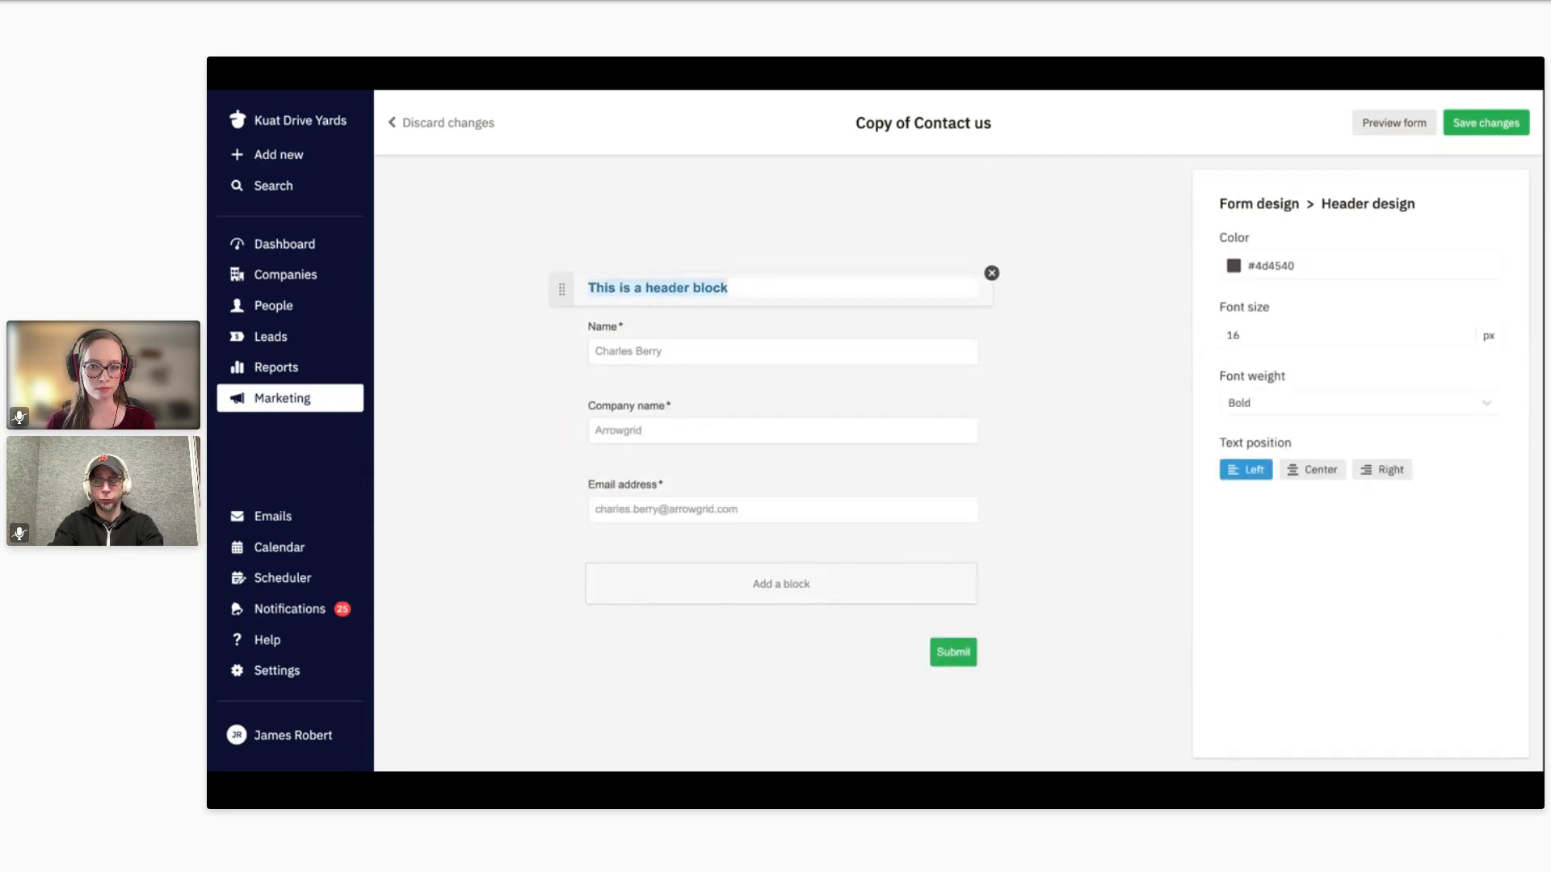
{"action": "type", "text": "C"}
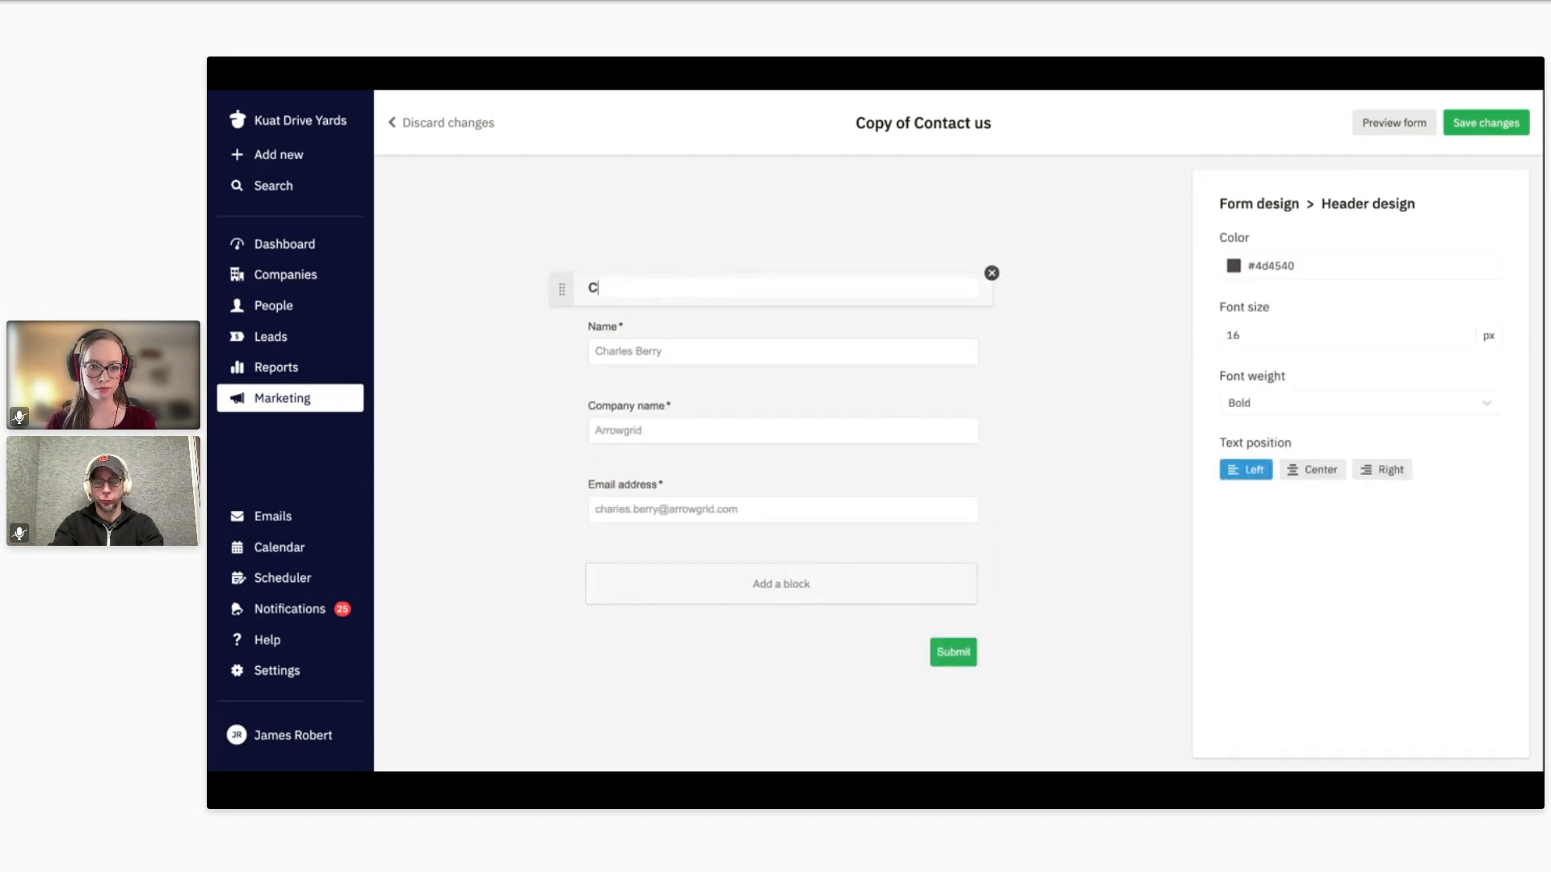
{"action": "type", "text": "ontact Form Demo"}
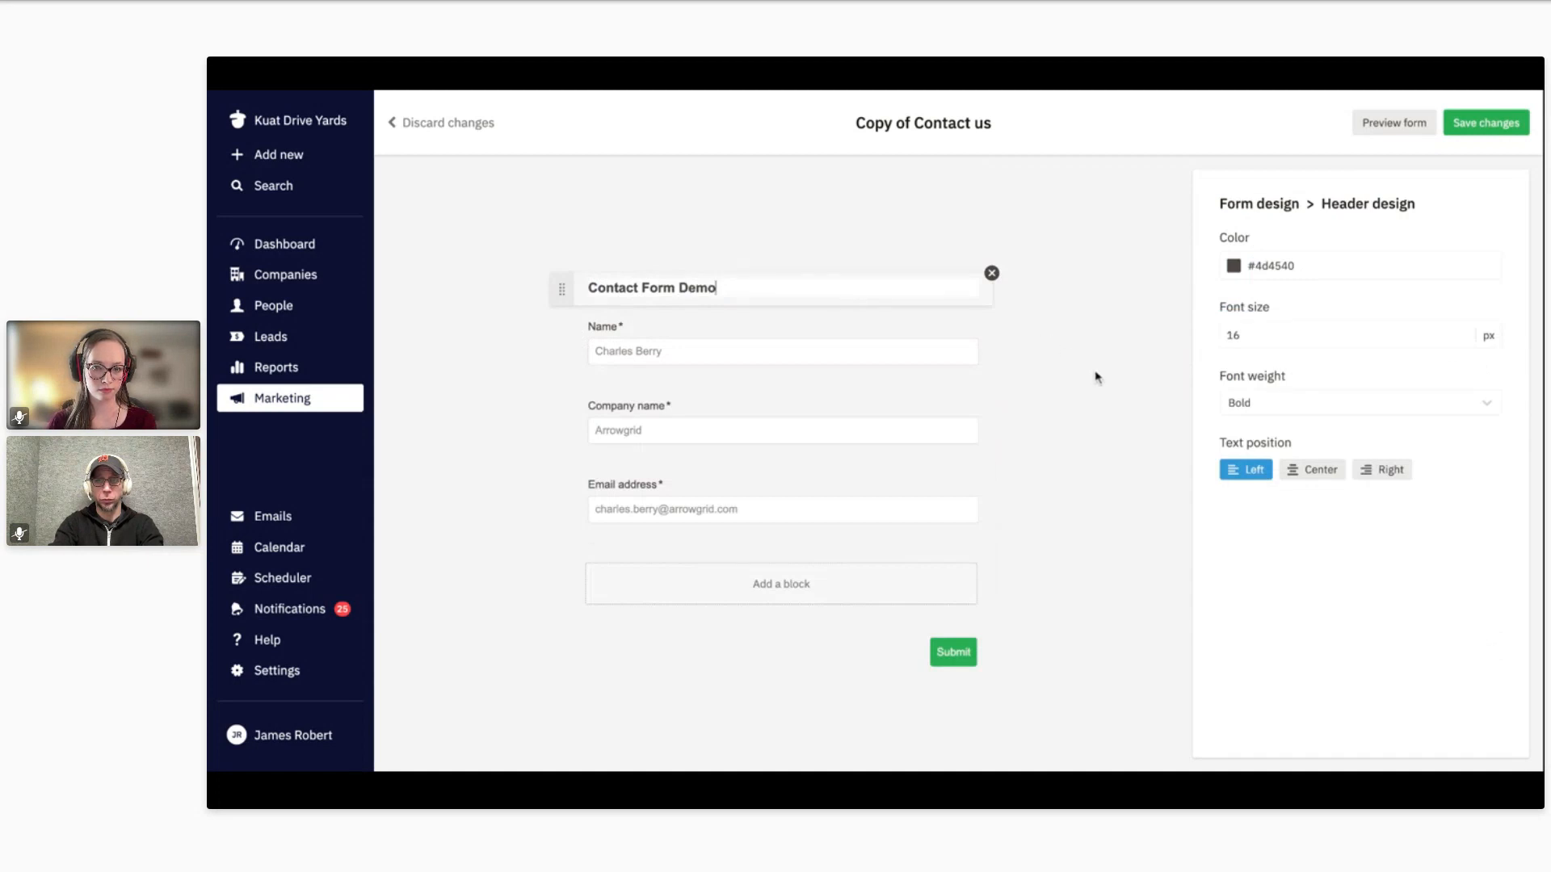
{"action": "left_click", "coordinate": [1319, 471]}
{"action": "left_click", "coordinate": [1109, 388]}
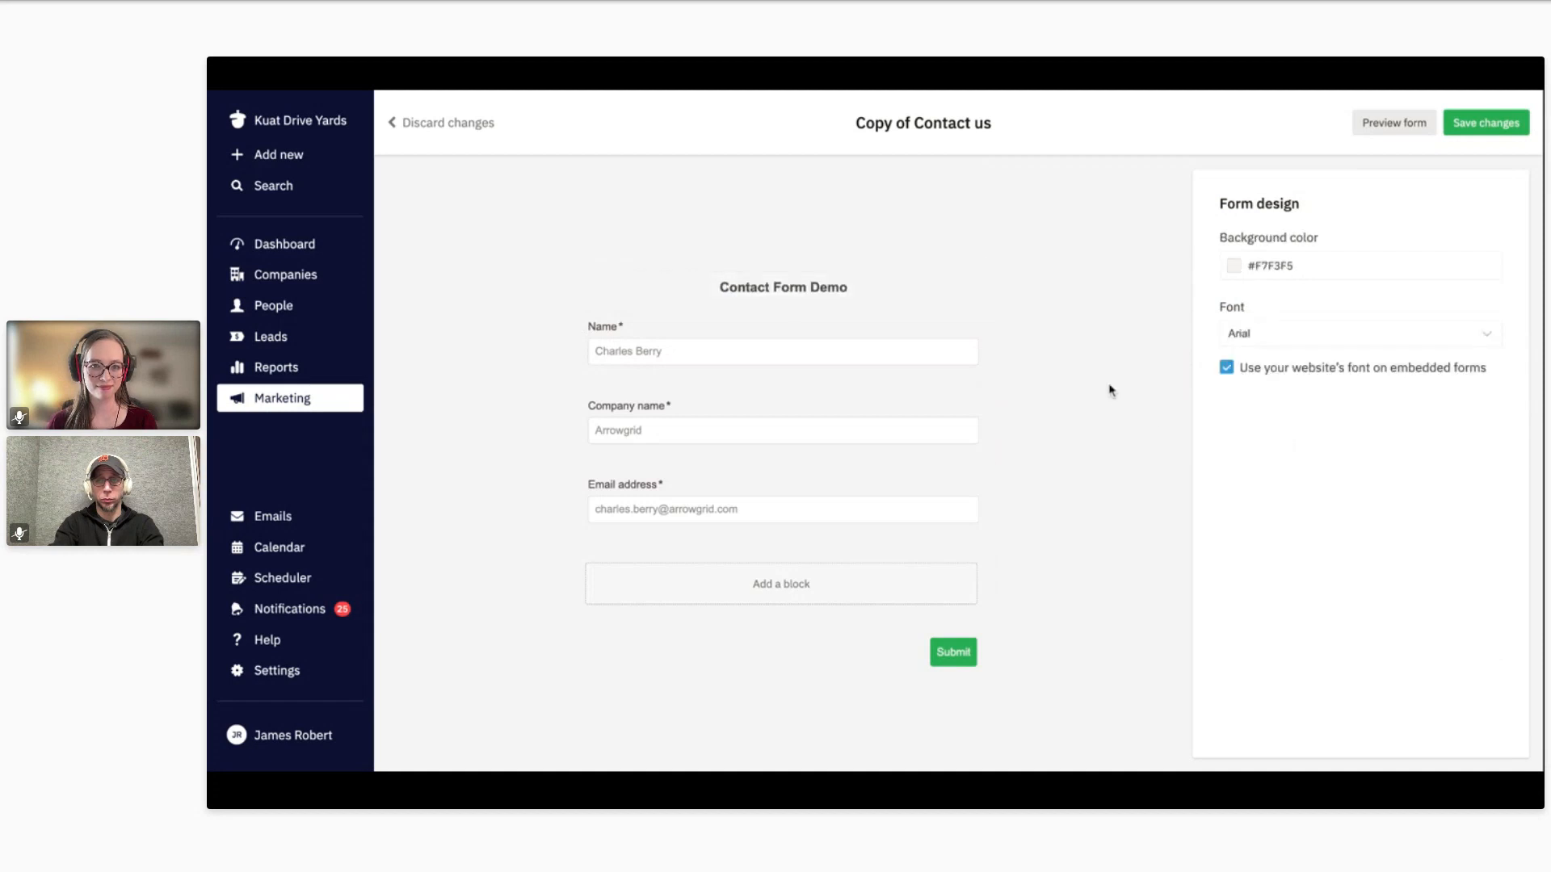
Step: Set the form fields' font size to 20 px and save the form changes
{"action": "left_click", "coordinate": [975, 376]}
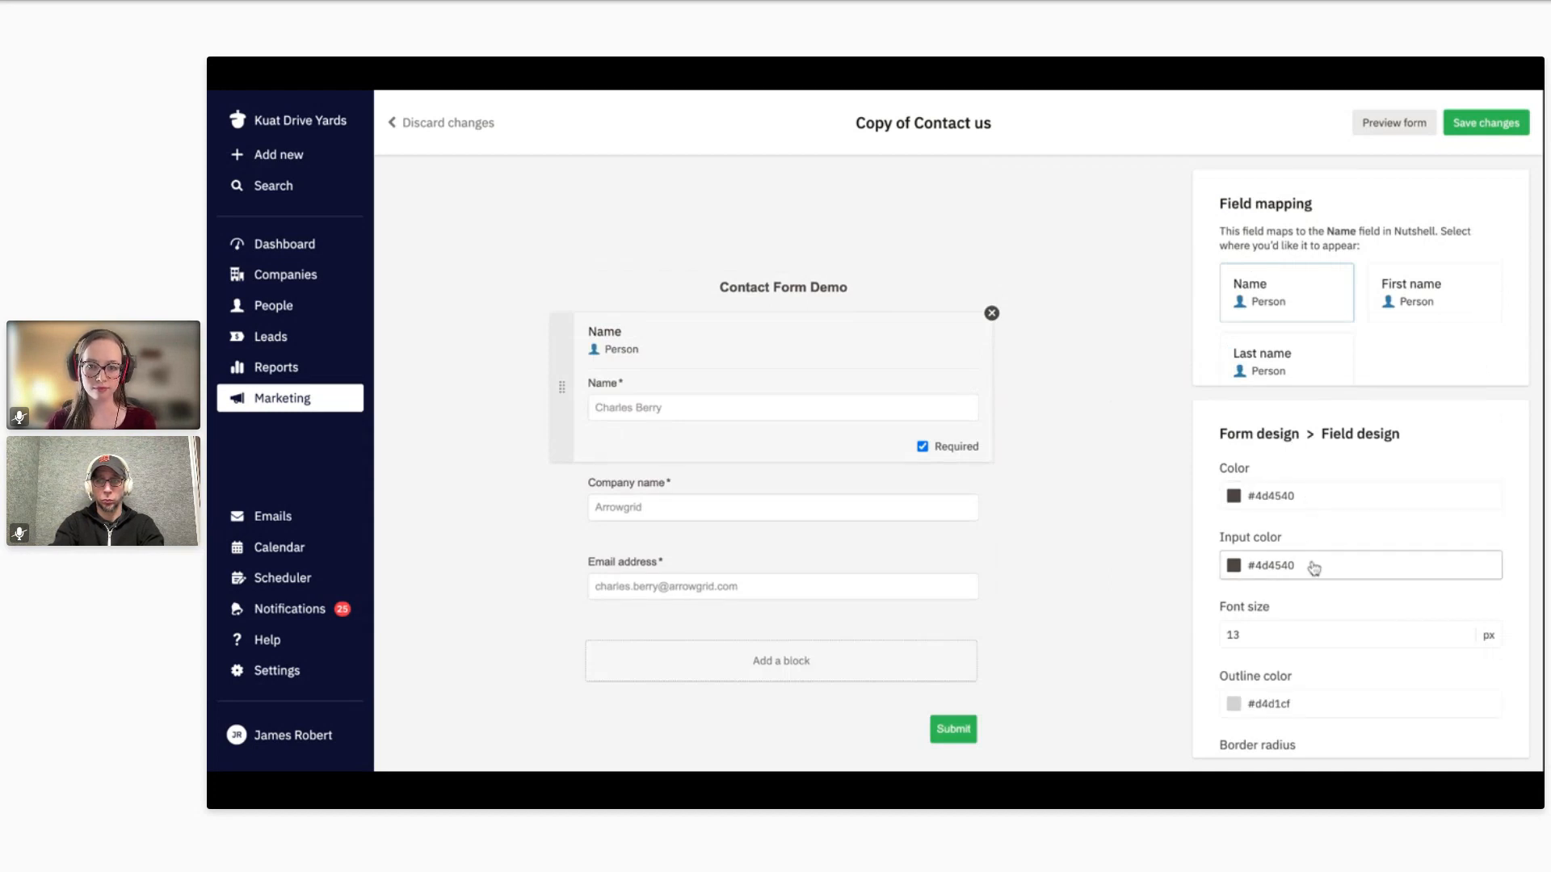
{"action": "double_click", "coordinate": [1300, 627]}
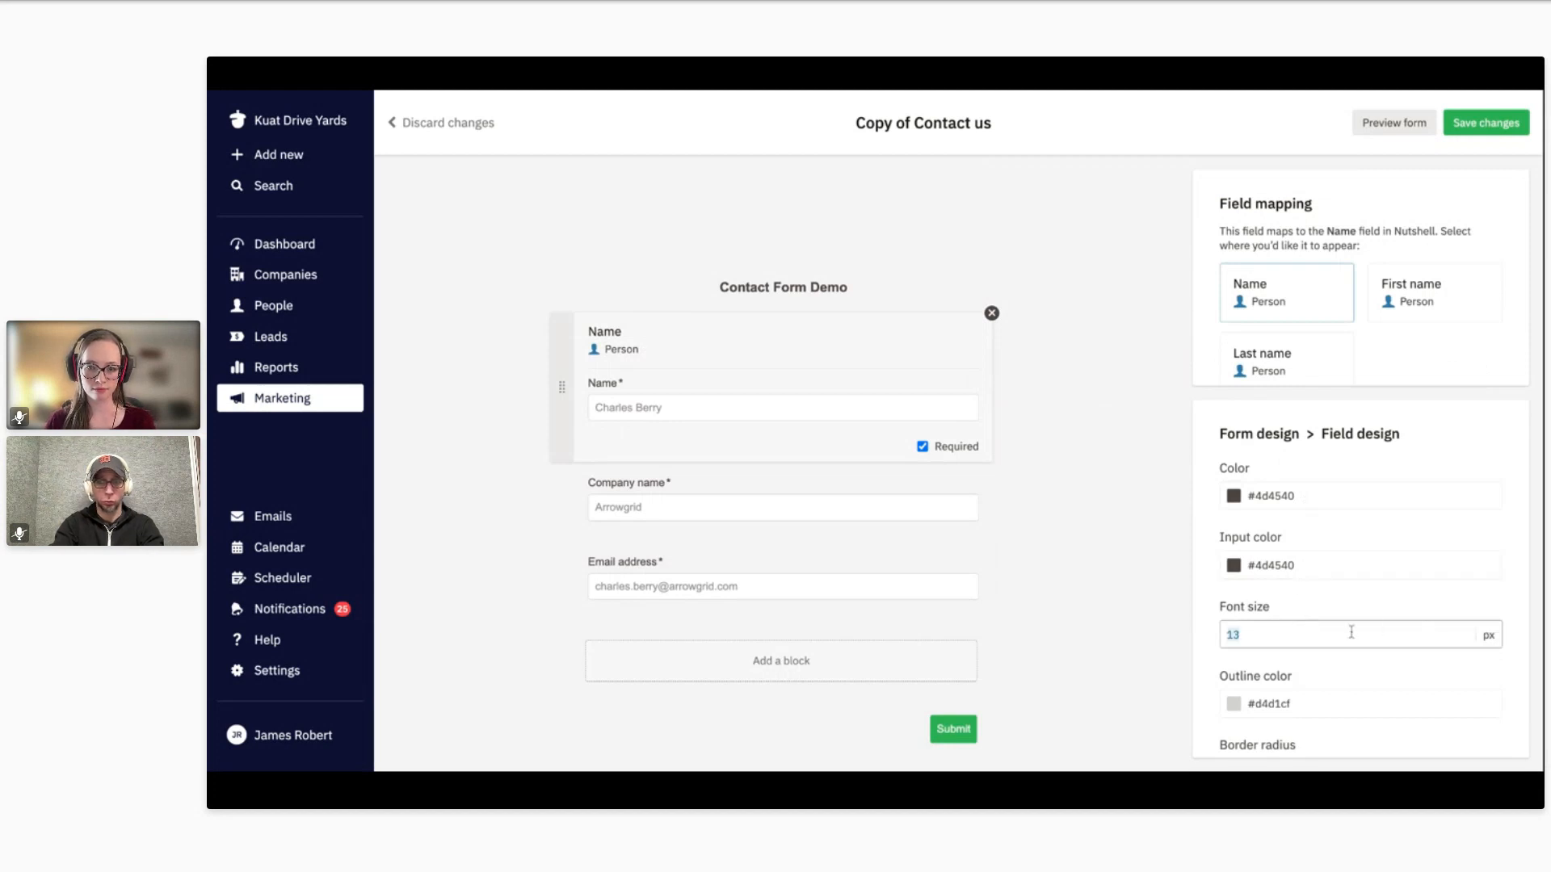
{"action": "type", "text": "20"}
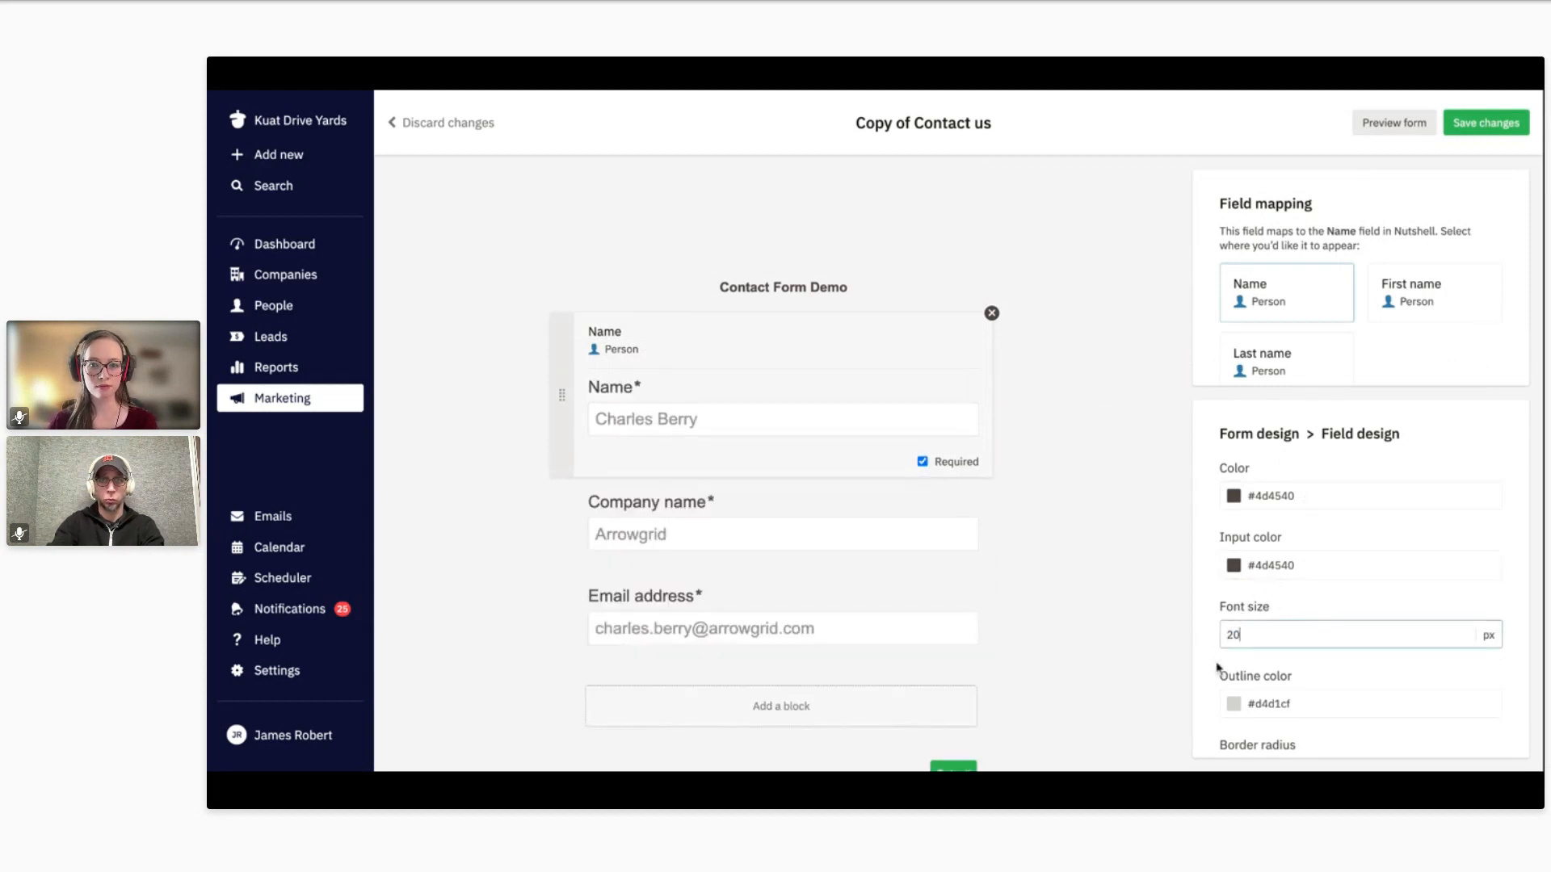
{"action": "left_click", "coordinate": [1114, 472]}
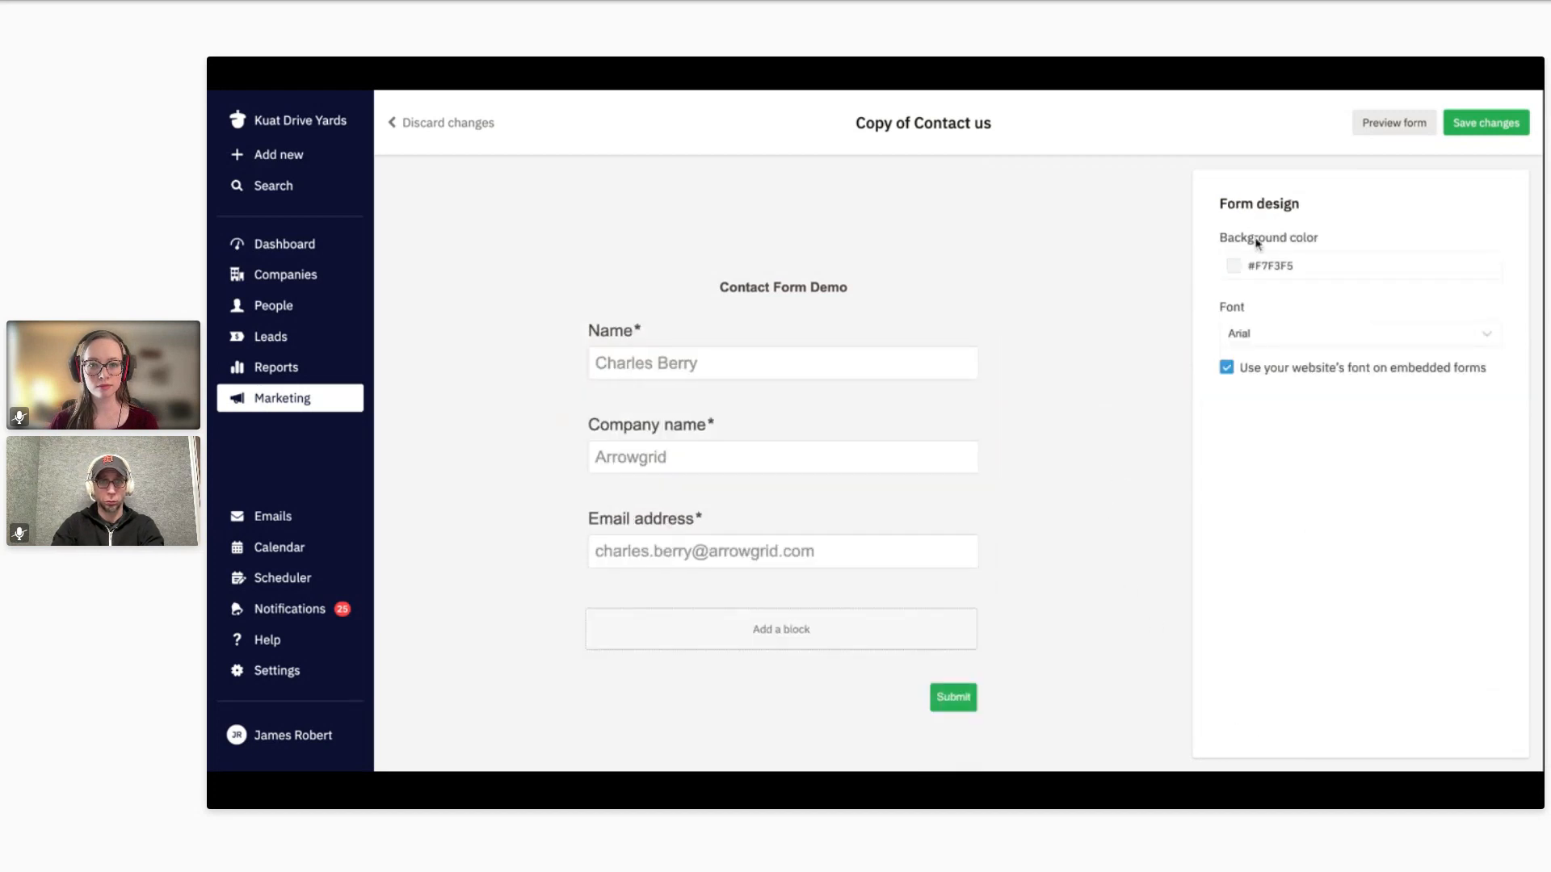
{"action": "left_click", "coordinate": [1485, 126]}
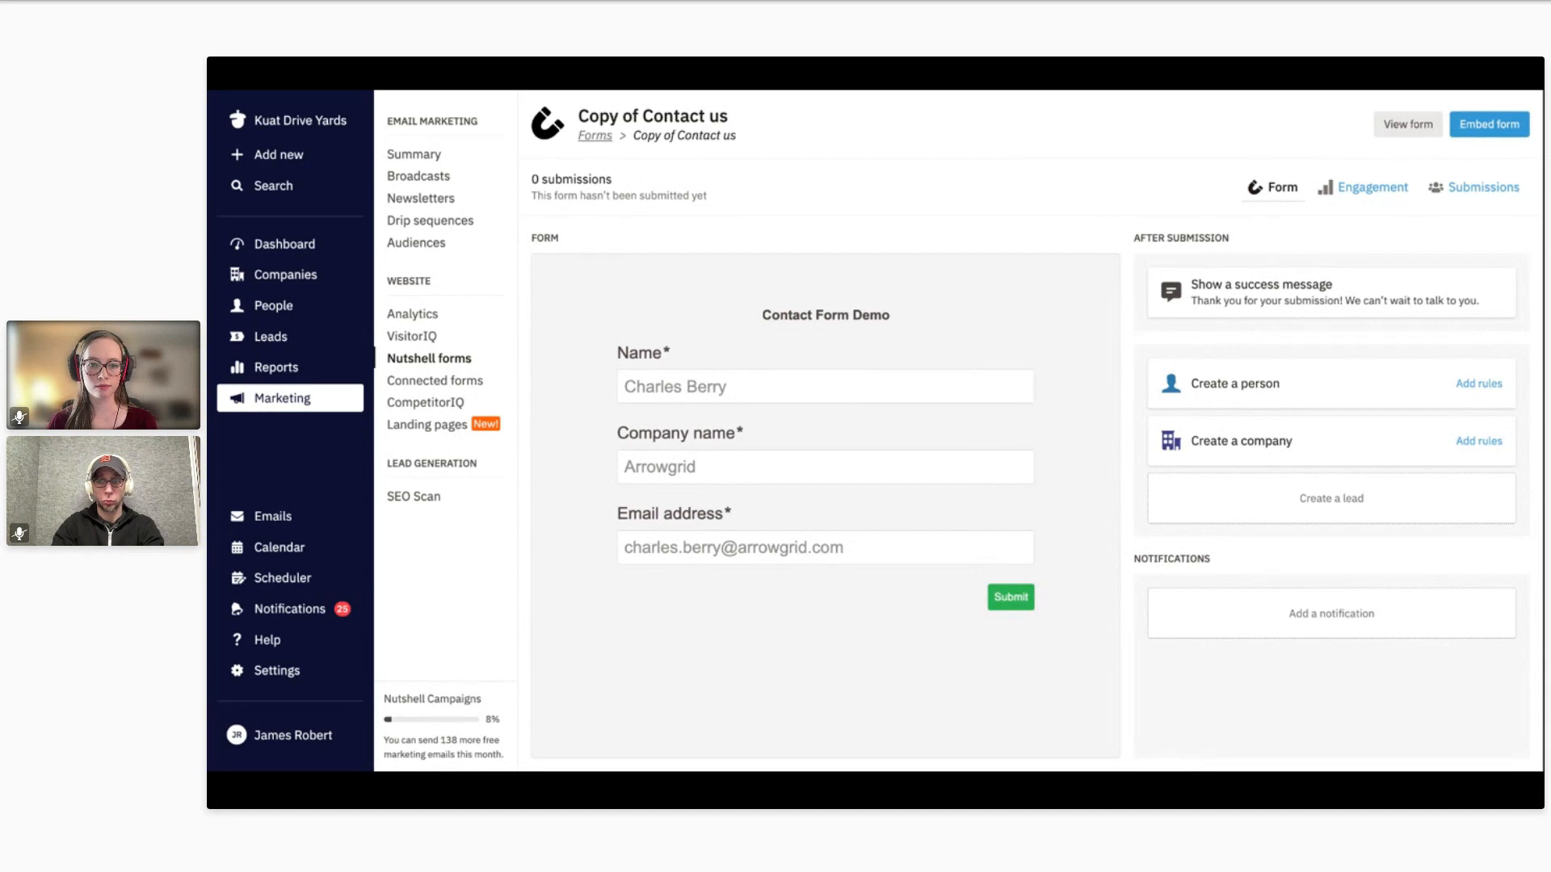
Step: Examine the form's after-submission options, including redirecting to a URL, and leave without saving
{"action": "left_click", "coordinate": [1228, 295]}
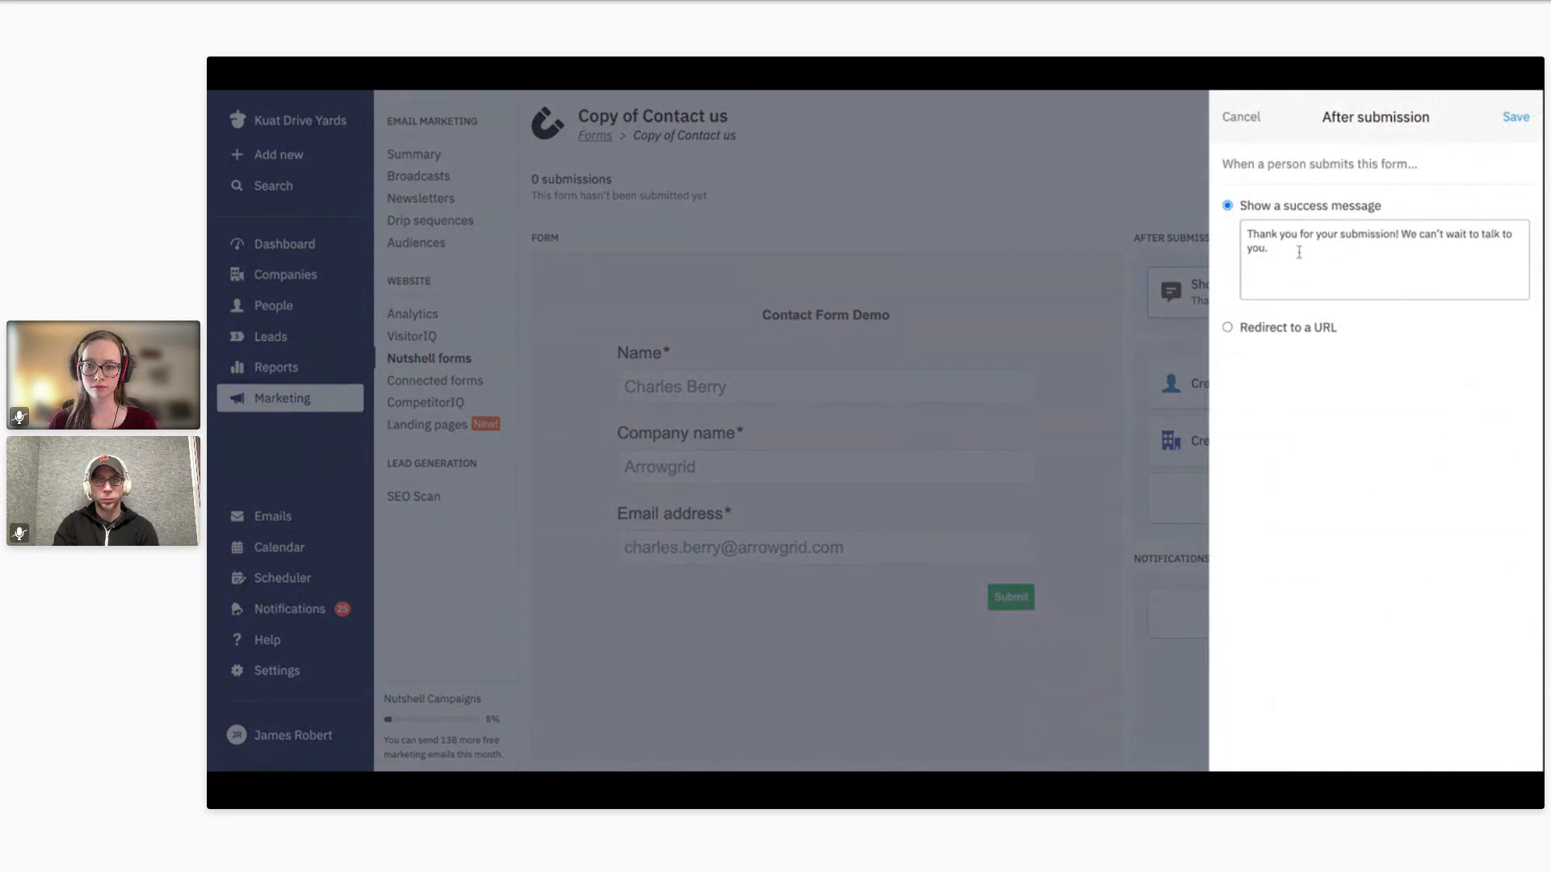
{"action": "left_click", "coordinate": [1289, 328]}
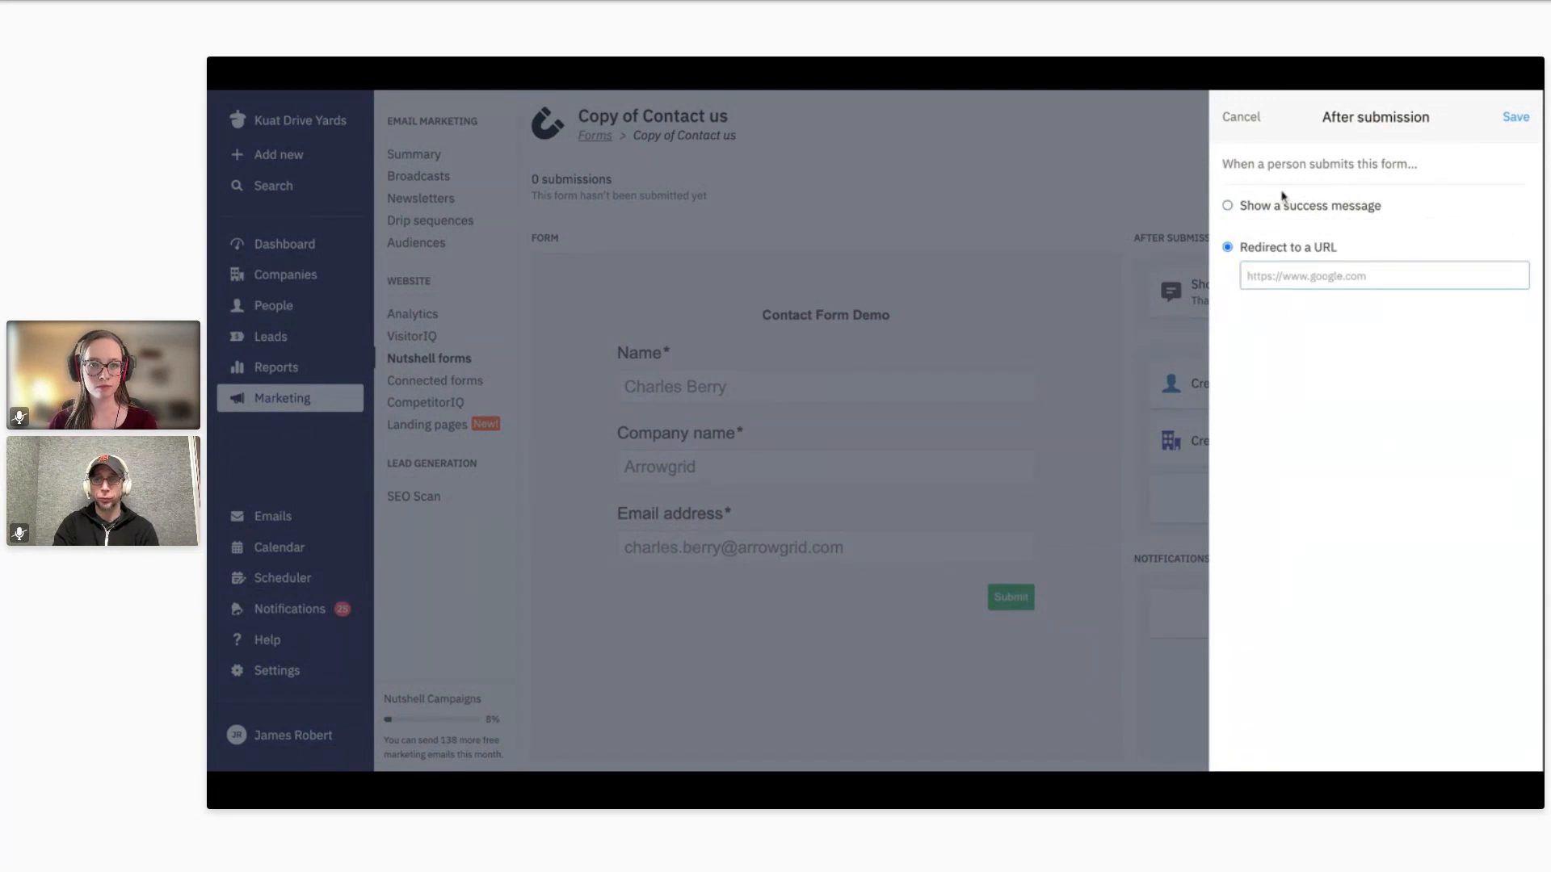
{"action": "left_click", "coordinate": [1250, 124]}
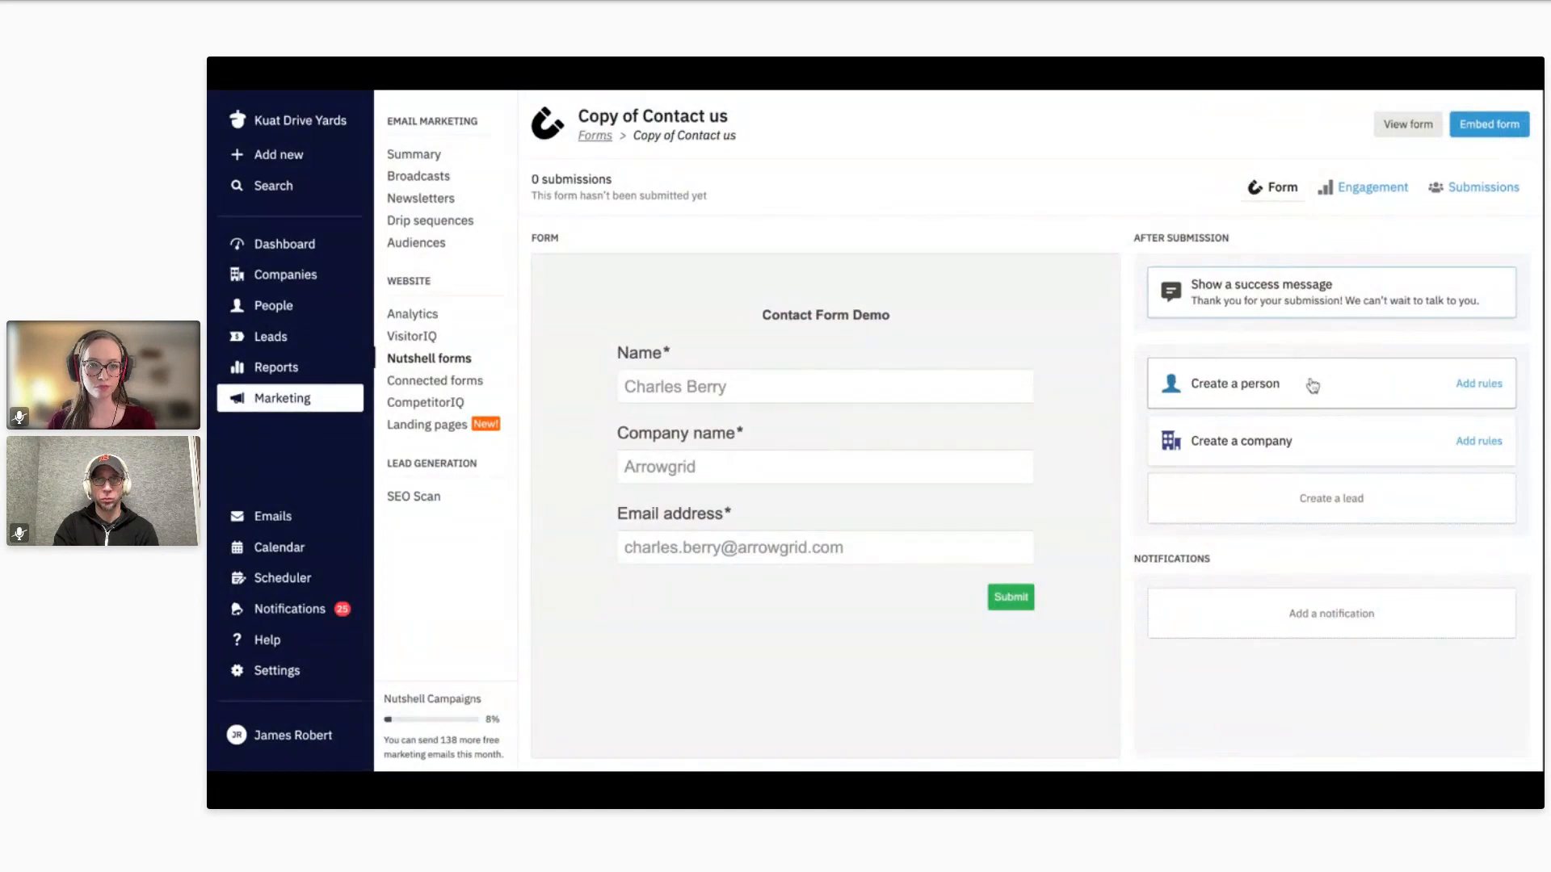
Step: Examine the tag and audience options of the rule that creates a person, and leave without saving
{"action": "left_click", "coordinate": [1312, 385]}
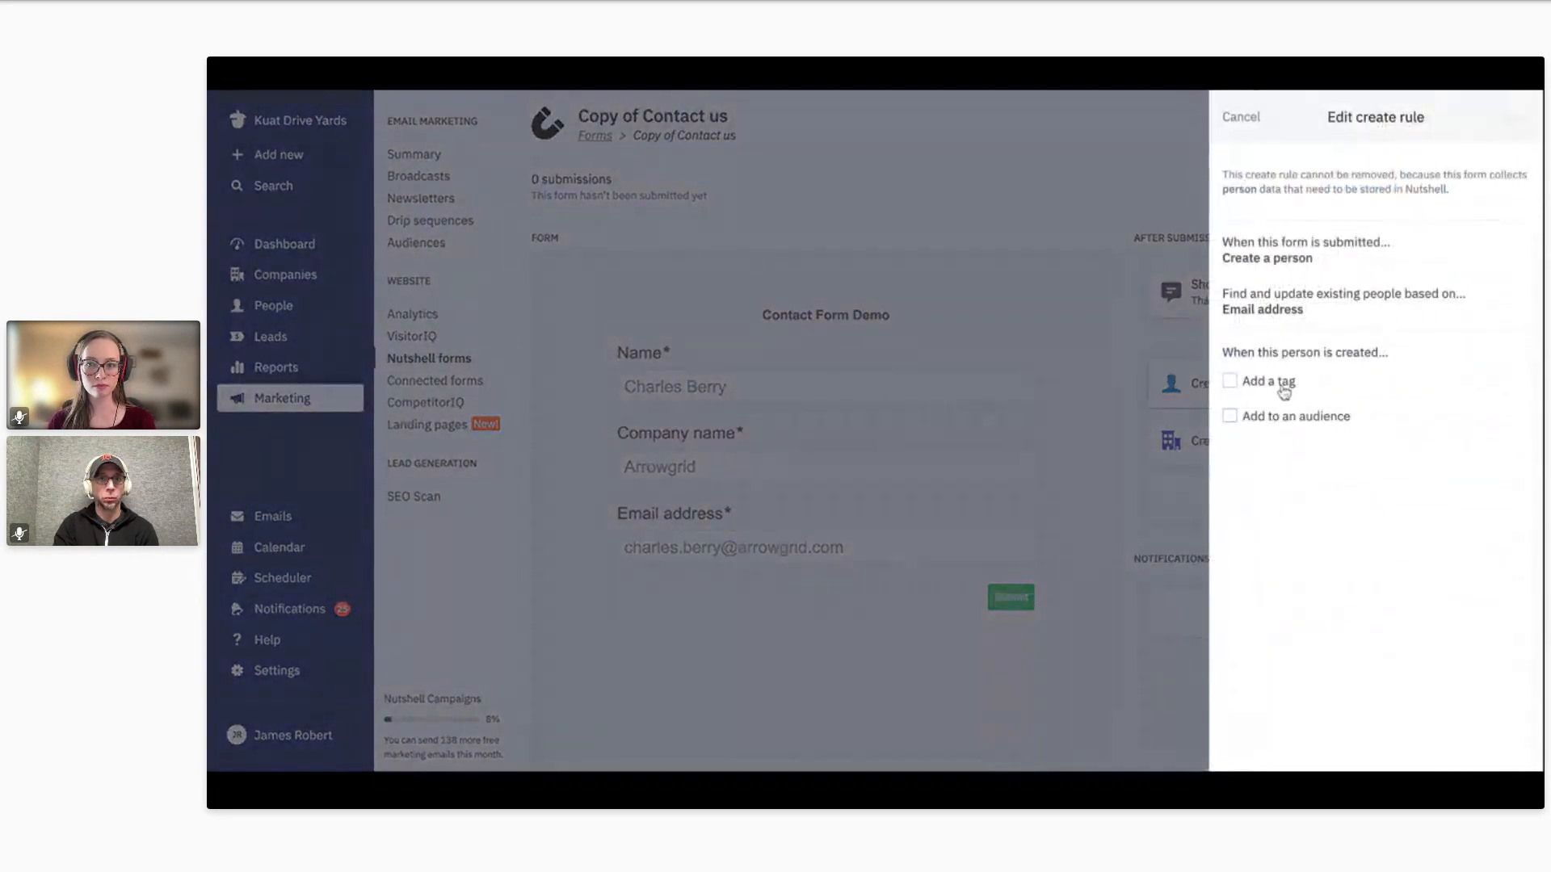
{"action": "left_click", "coordinate": [1284, 392]}
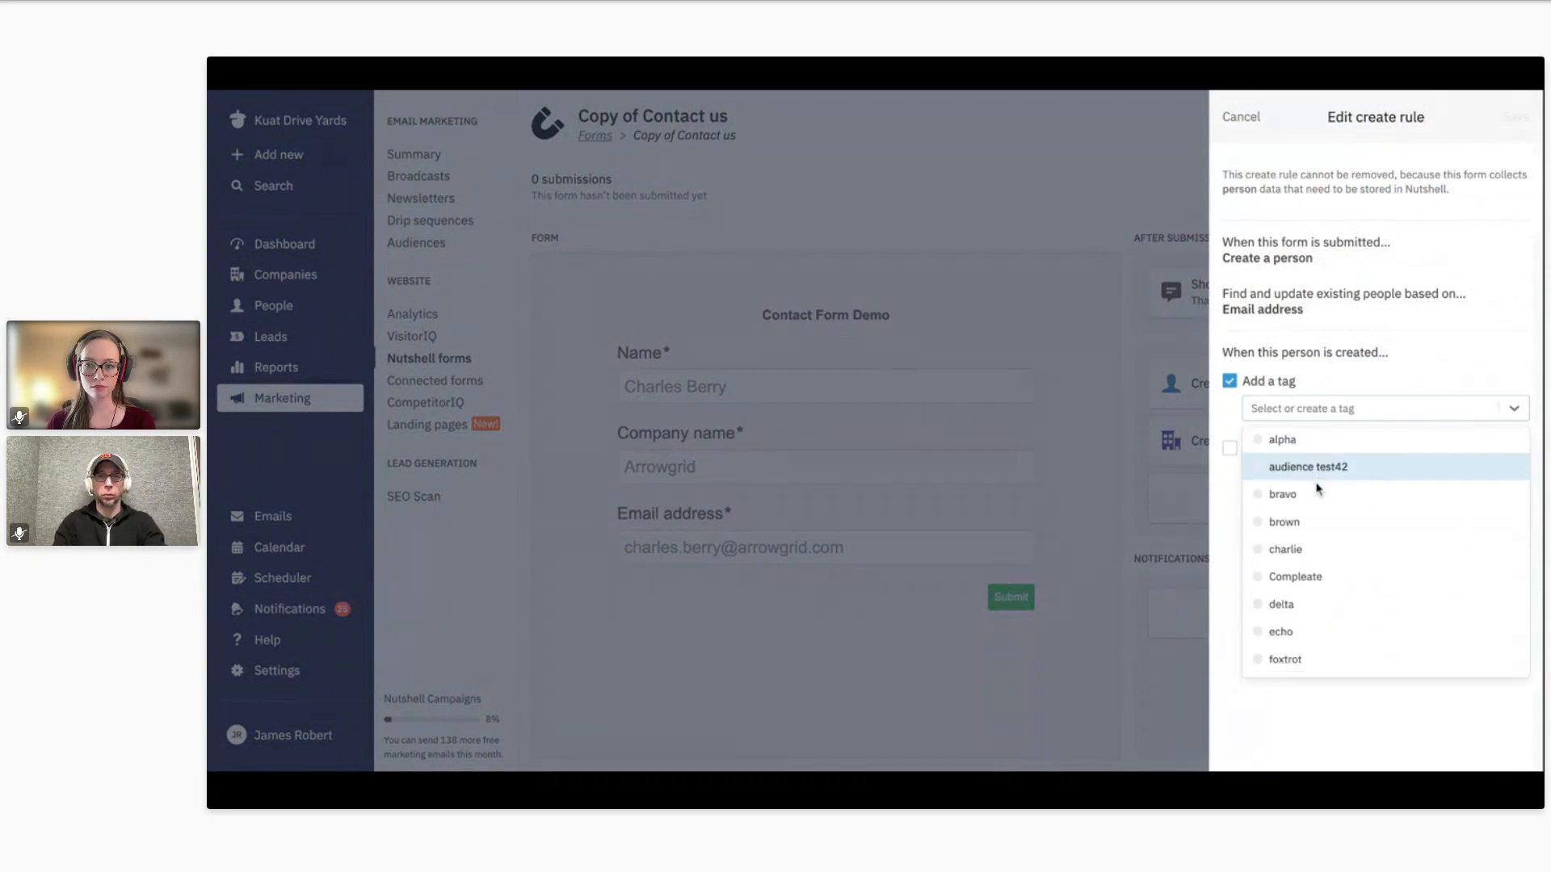
{"action": "scroll", "coordinate": [1319, 488], "scroll_direction": "down", "scroll_amount": 1}
{"action": "scroll", "coordinate": [1306, 452], "scroll_direction": "up", "scroll_amount": 1}
{"action": "left_click", "coordinate": [1229, 447]}
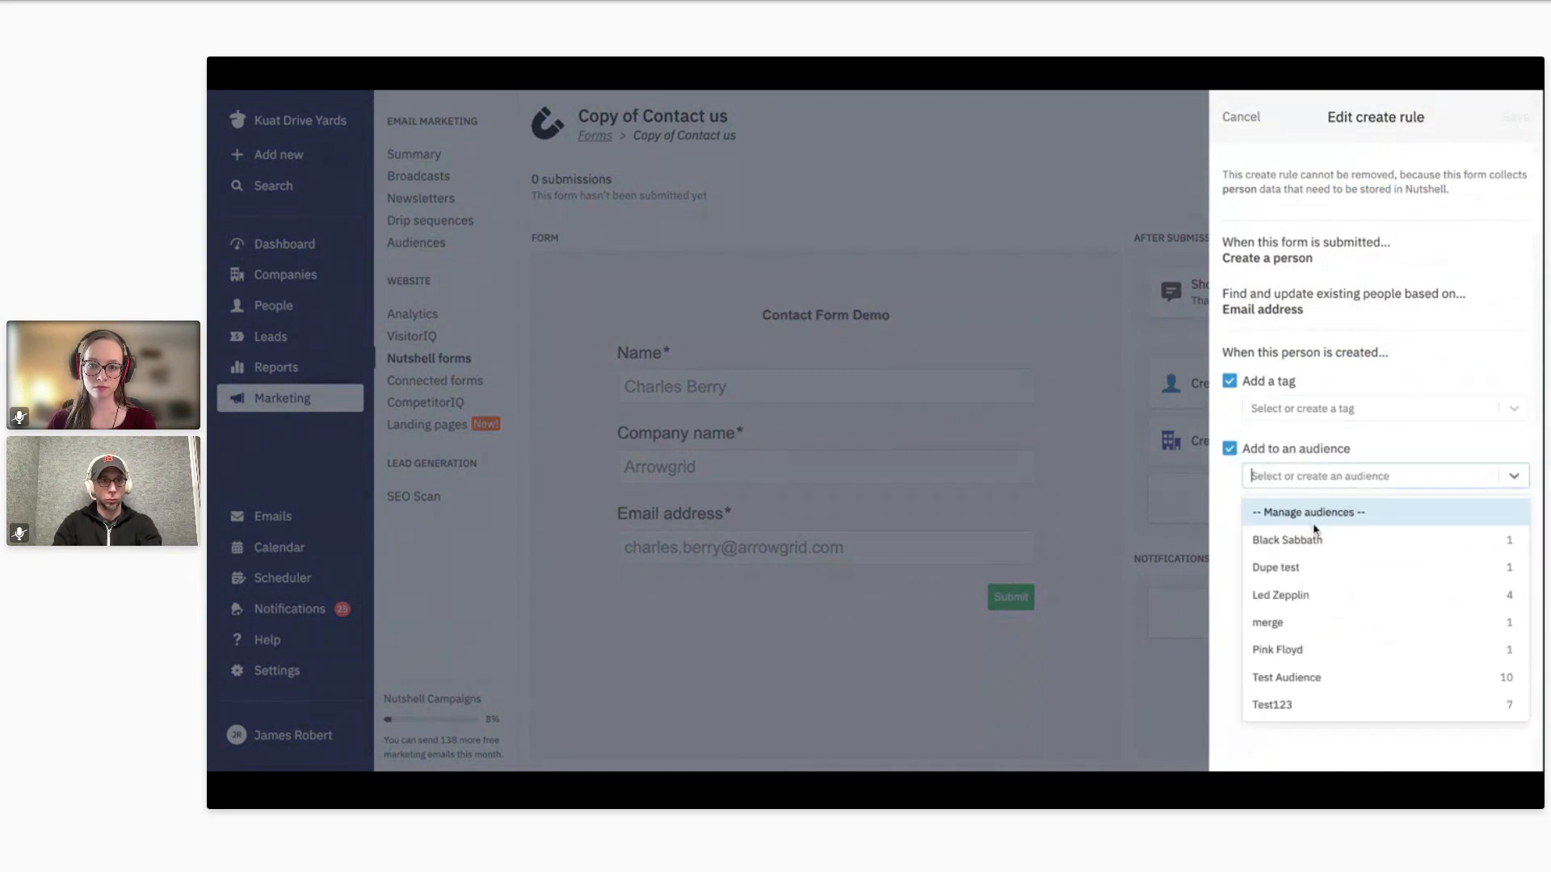
{"action": "left_click", "coordinate": [1392, 315]}
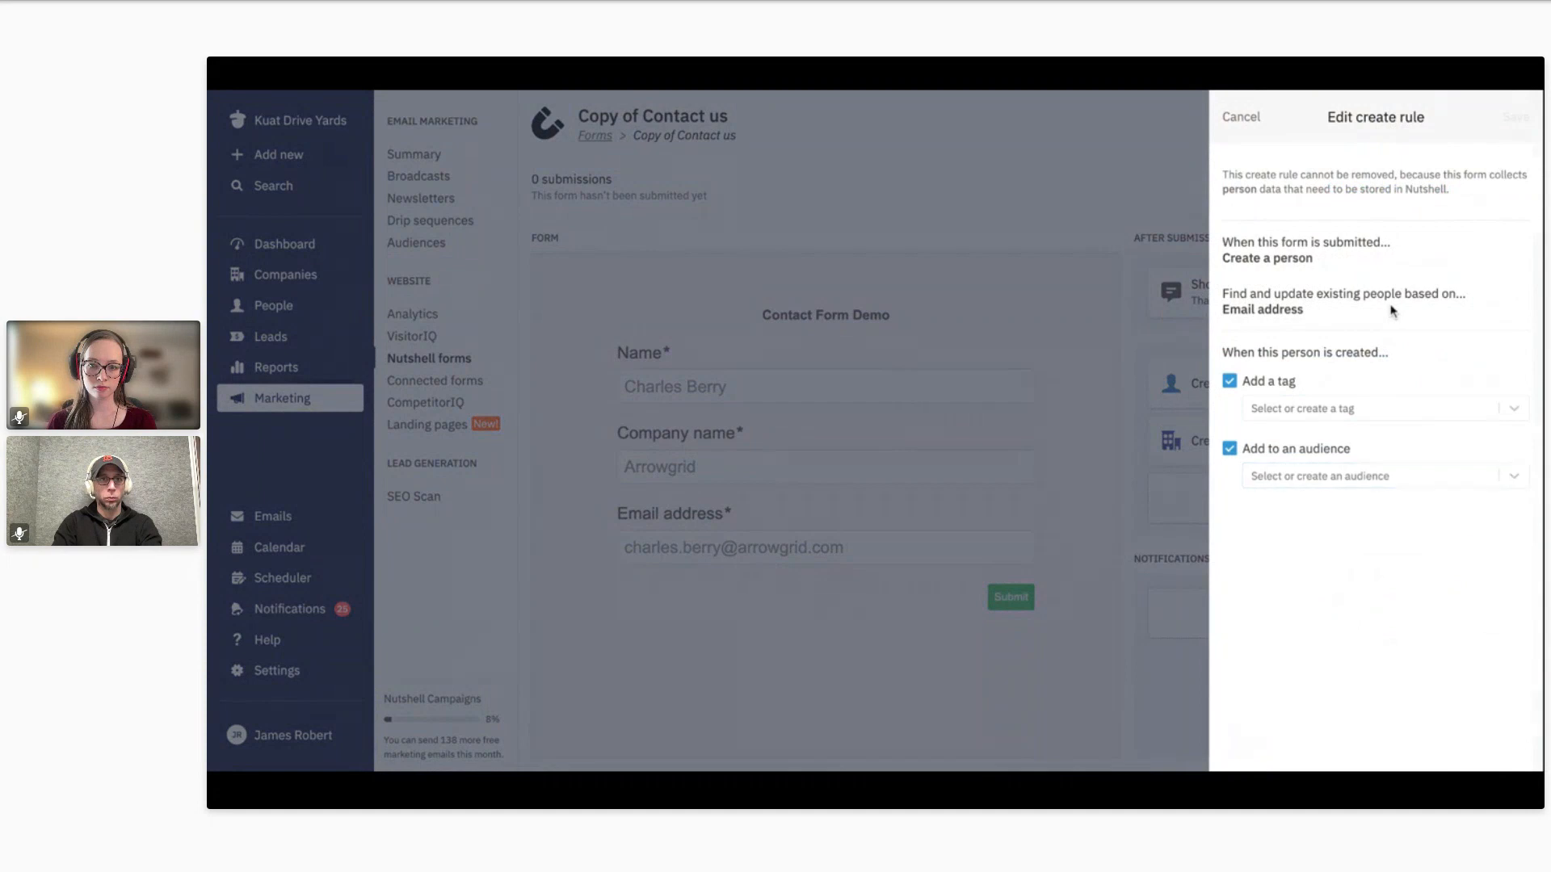
{"action": "left_click", "coordinate": [1241, 119]}
Step: Examine the update and tag options of the rule that creates a company, and leave without saving
{"action": "left_click", "coordinate": [1296, 442]}
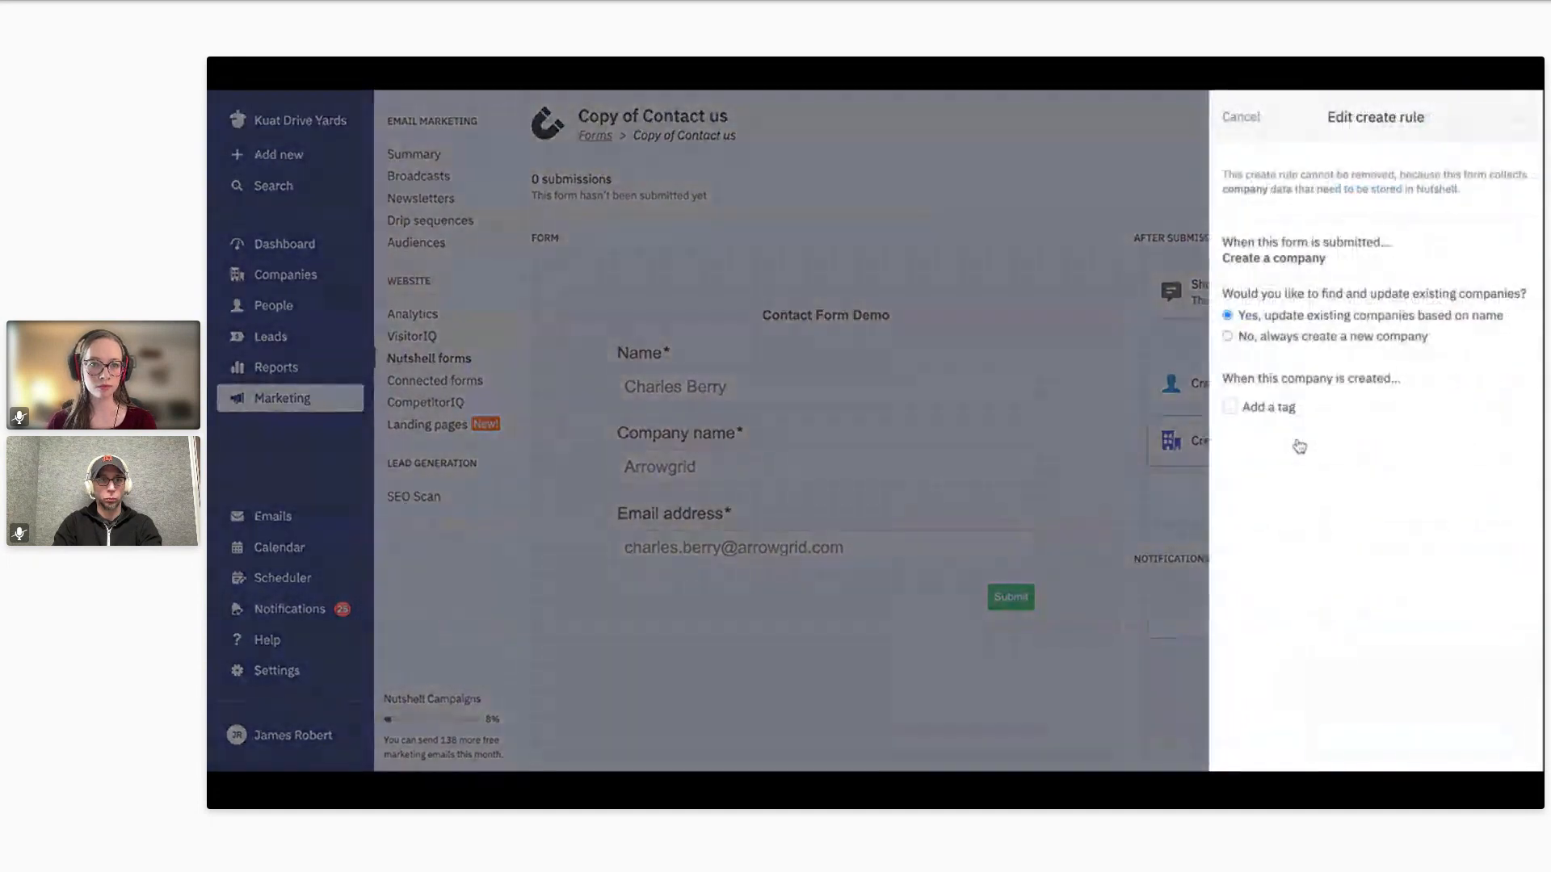
{"action": "left_click", "coordinate": [1282, 410]}
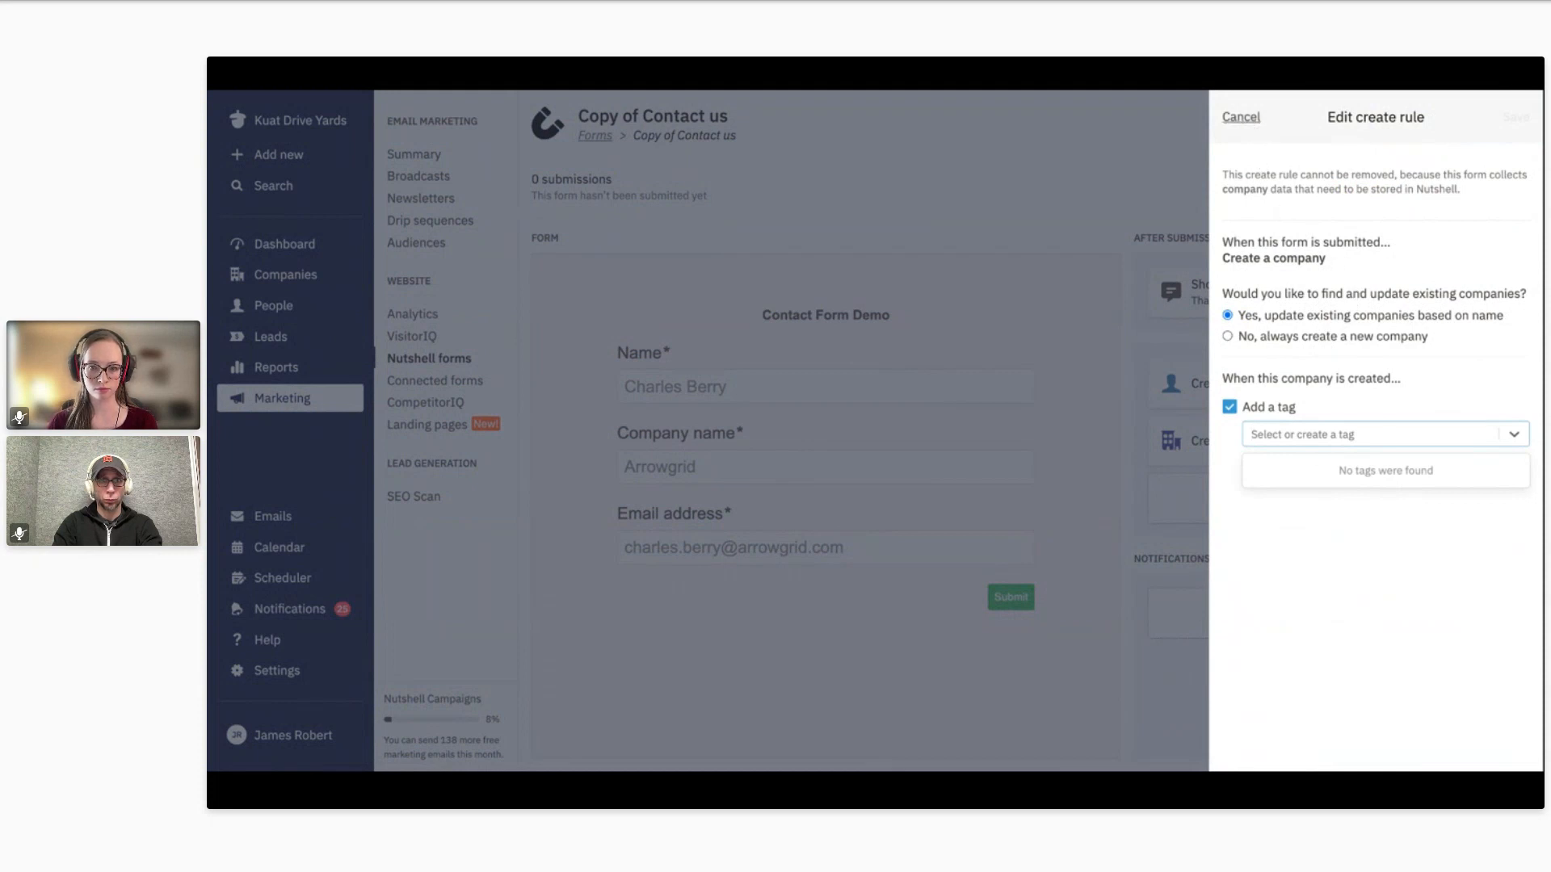
{"action": "left_click", "coordinate": [1241, 117]}
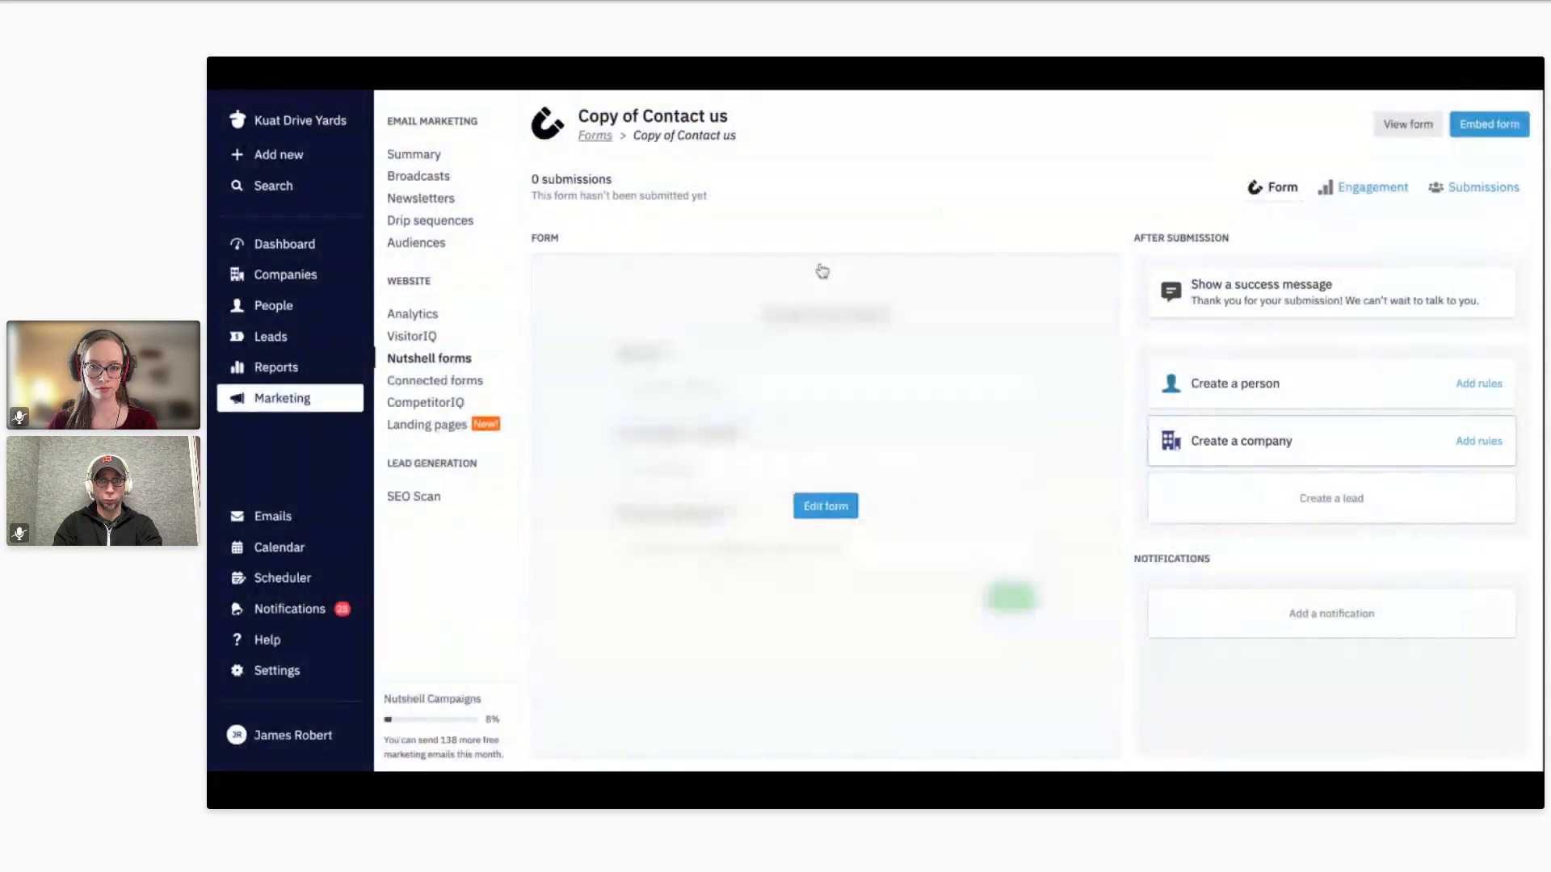
Step: Examine the form submission options in your account's personal notification settings
{"action": "left_click", "coordinate": [294, 735]}
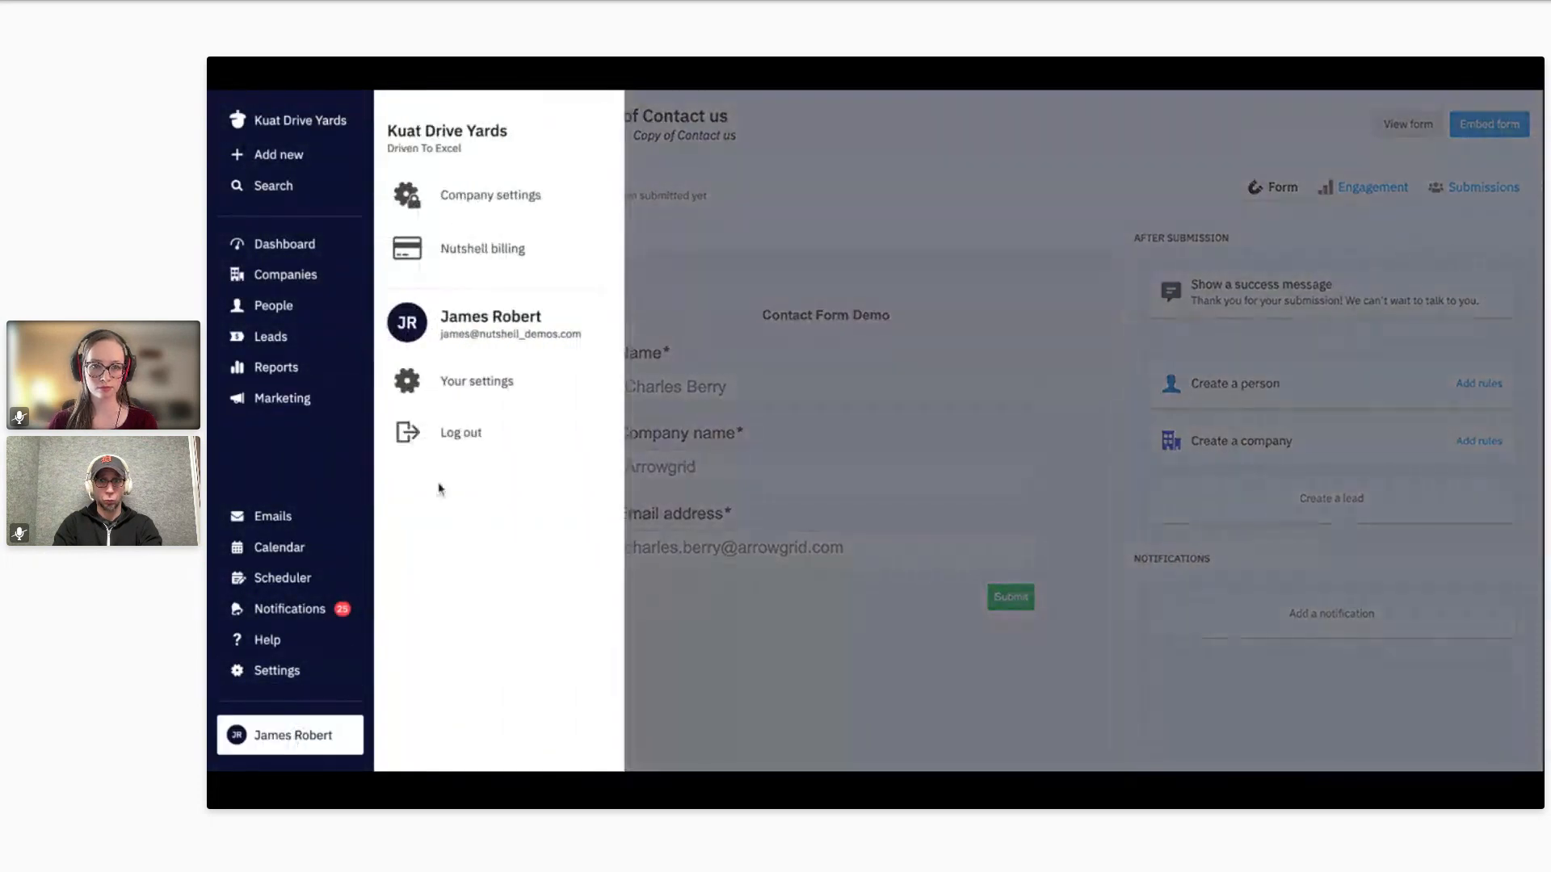
{"action": "left_click", "coordinate": [490, 381]}
{"action": "left_click", "coordinate": [444, 279]}
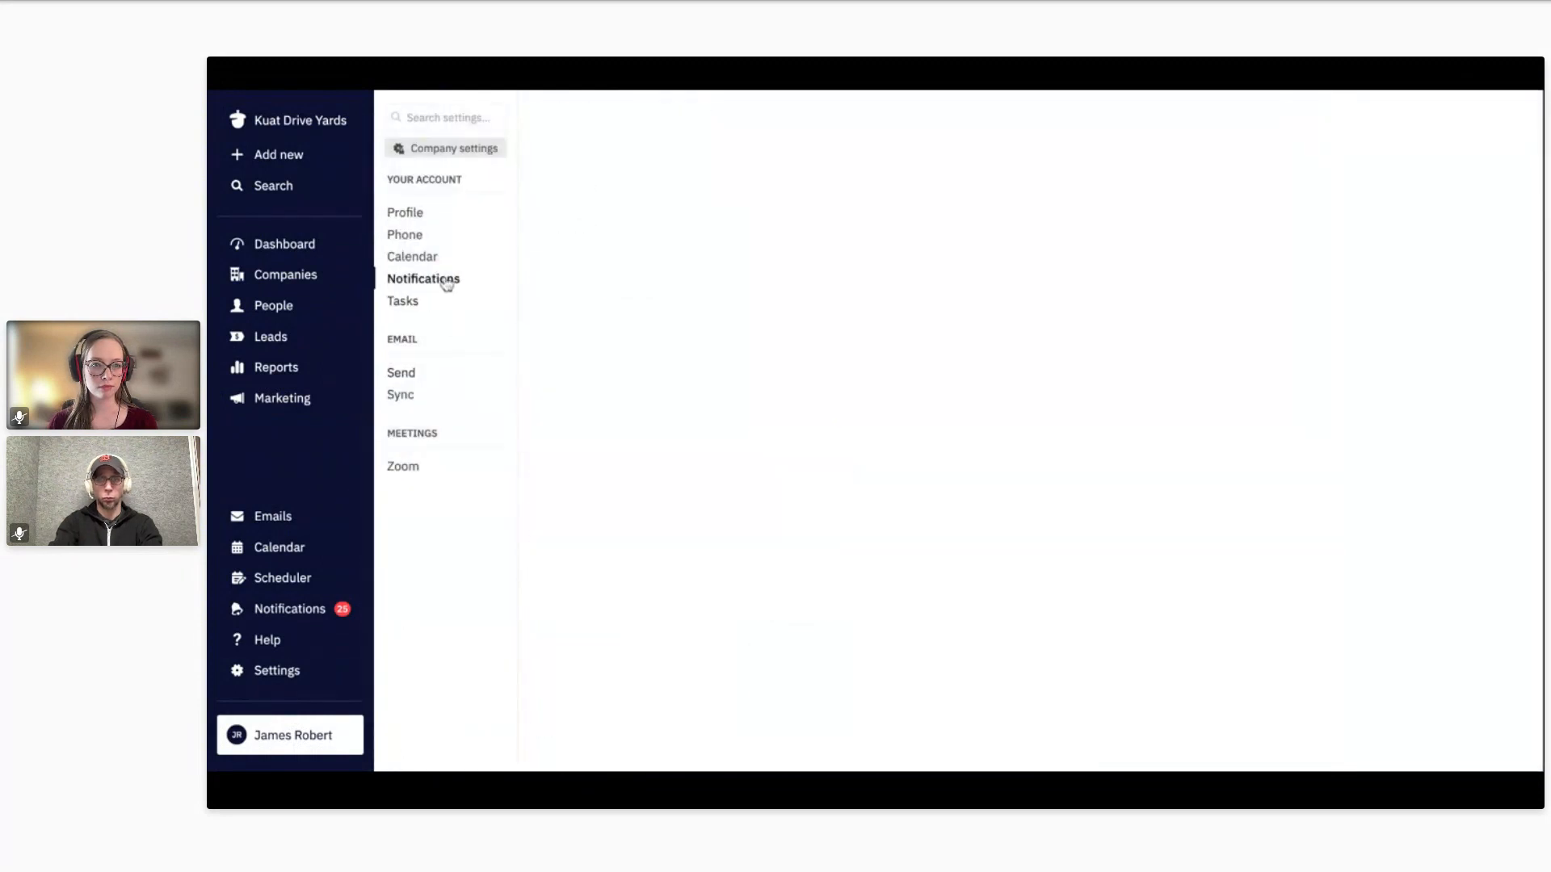
{"action": "scroll", "coordinate": [668, 357], "scroll_direction": "down", "scroll_amount": 5}
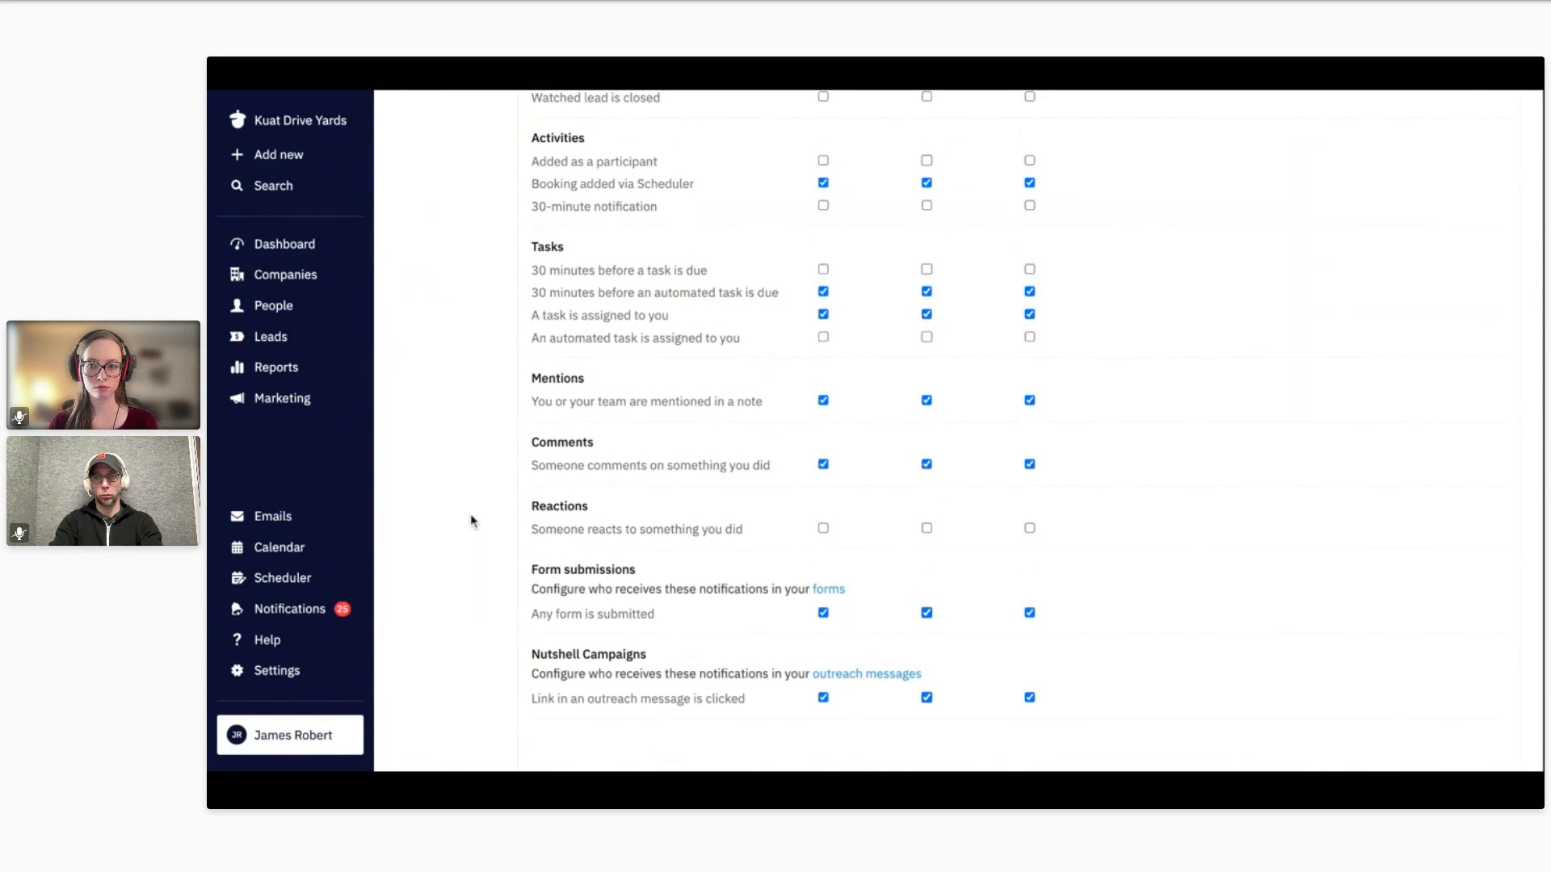
Step: Return to the Nutshell forms list and open the most recently updated Copy of Contact us form
{"action": "left_click", "coordinate": [298, 400]}
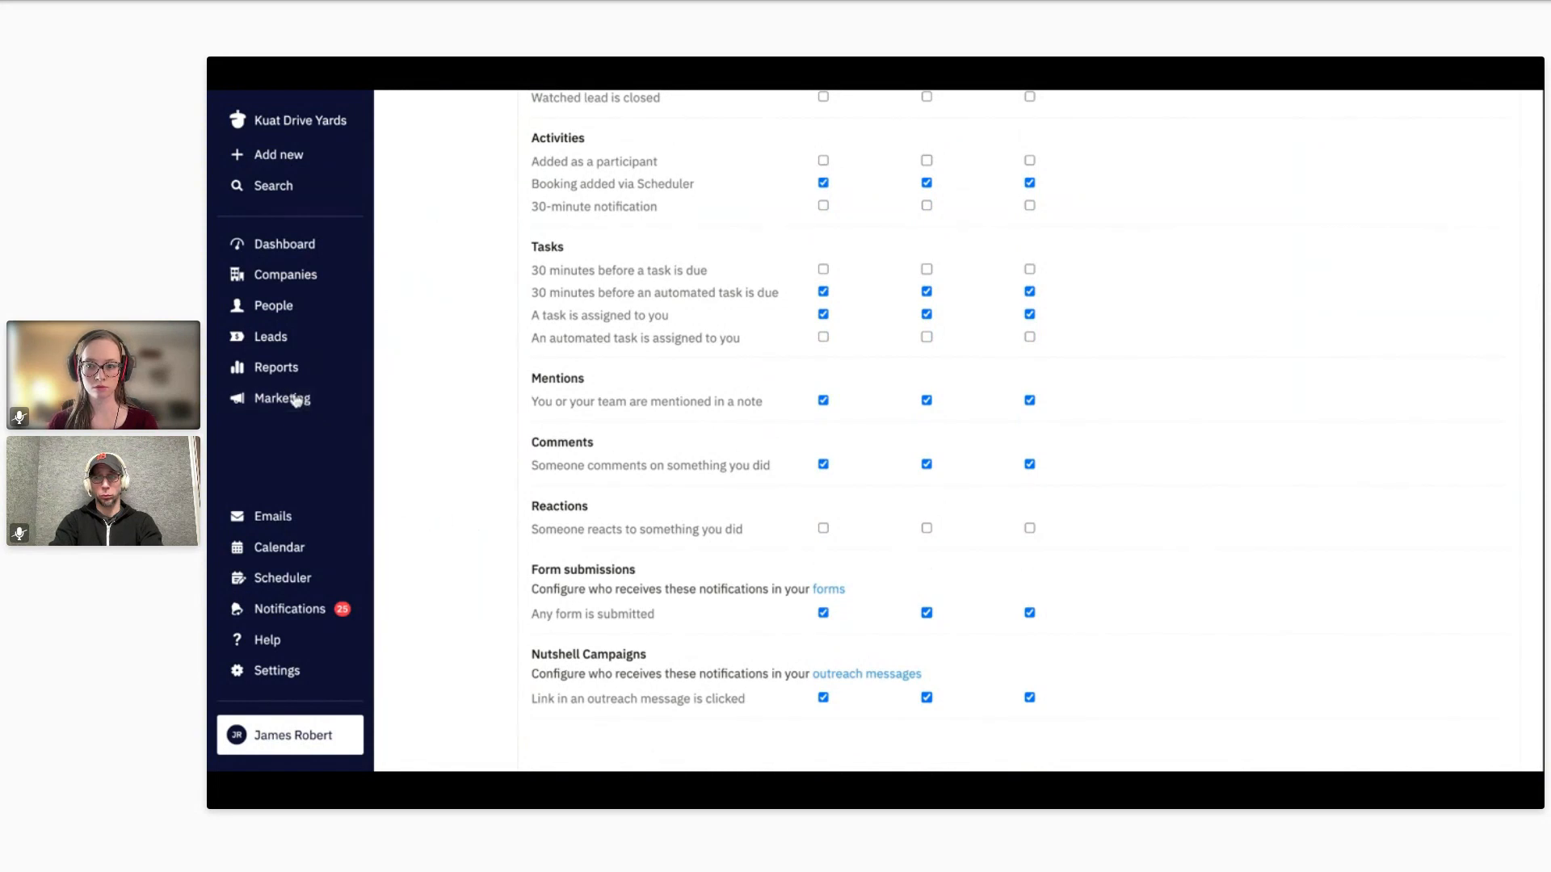
{"action": "left_click", "coordinate": [413, 357]}
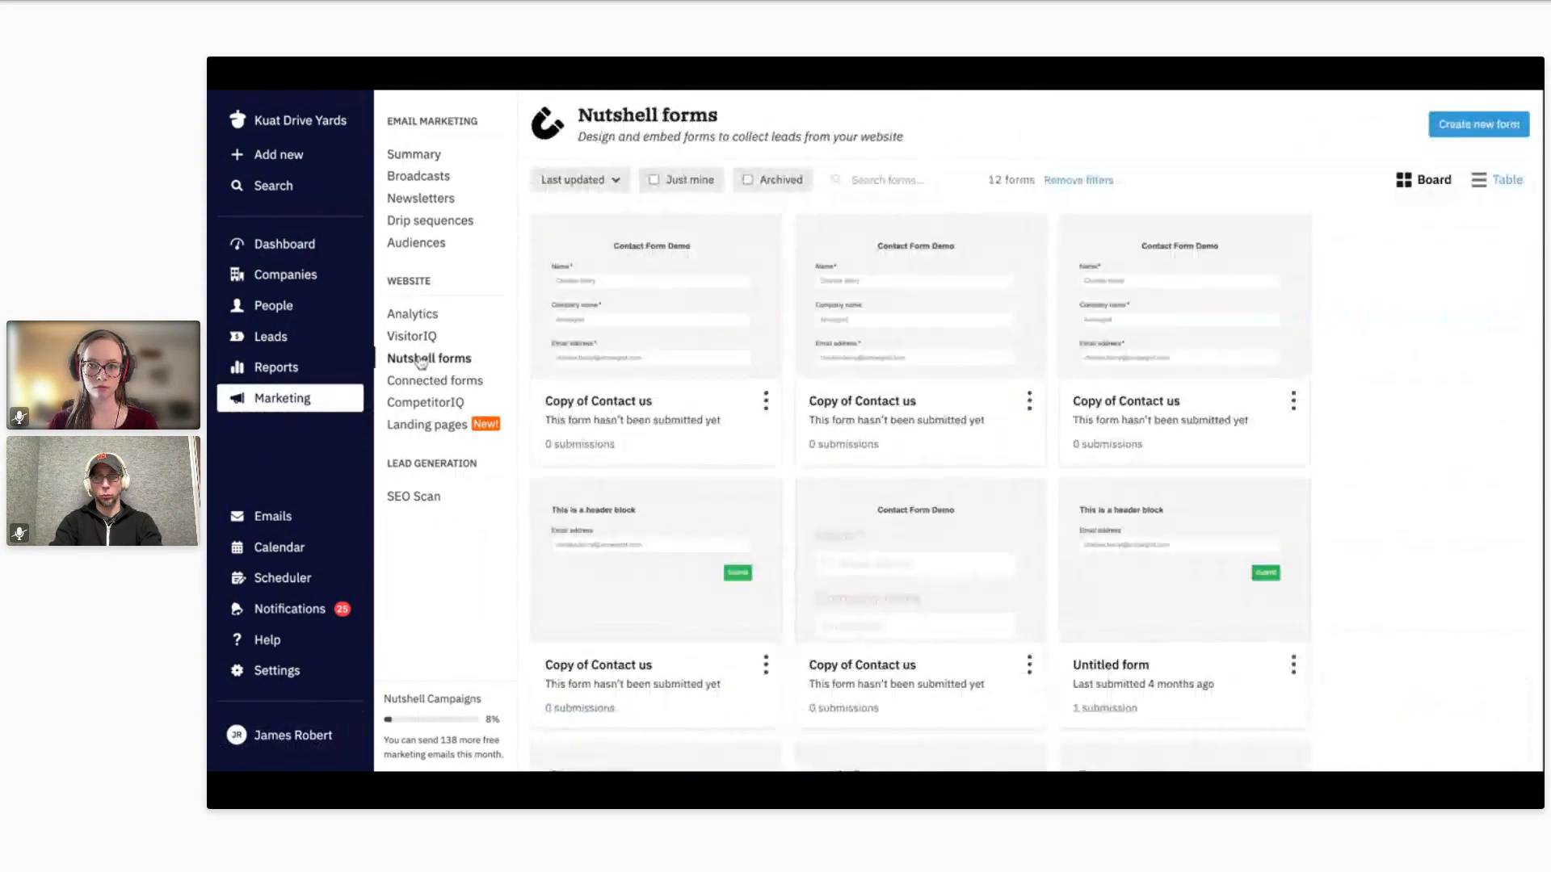
{"action": "left_click", "coordinate": [761, 240]}
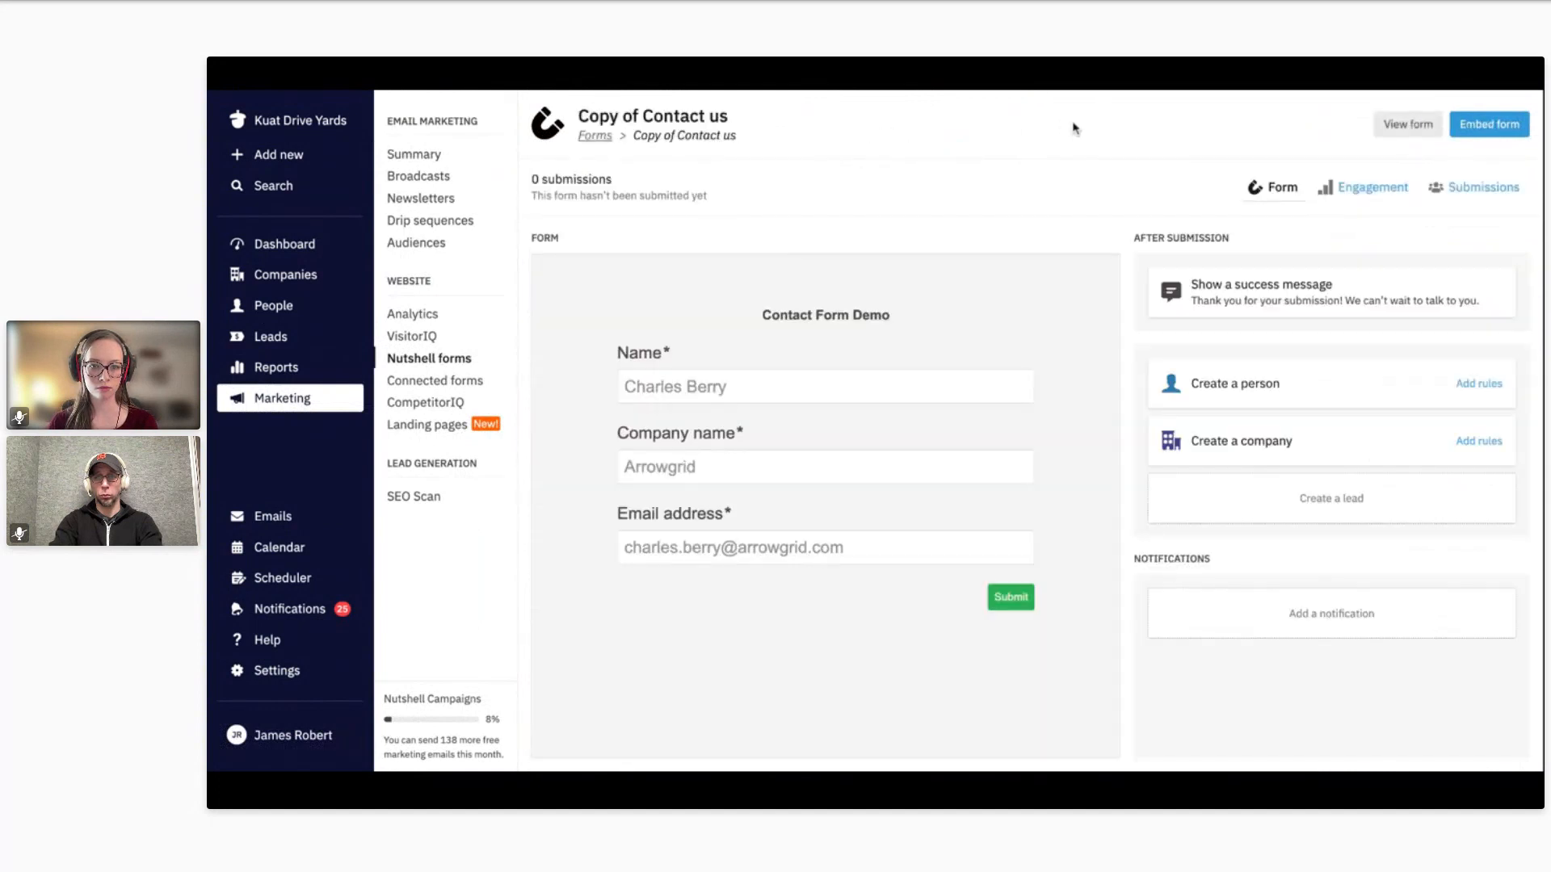
Step: Open the embed options of the Copy of Contact us form and highlight the full embed code to examine it
{"action": "left_click", "coordinate": [1476, 132]}
{"action": "left_click", "coordinate": [775, 365]}
{"action": "key", "text": "shift+Up"}
{"action": "key", "text": "shift+Up"}
{"action": "key", "text": "shift+Up"}
{"action": "key", "text": "shift+Up"}
{"action": "key", "text": "shift+Up"}
{"action": "key", "text": "shift+Up"}
{"action": "key", "text": "shift+Up"}
{"action": "key", "text": "shift+Up"}
{"action": "key", "text": "shift+Up"}
{"action": "key", "text": "shift+Up"}
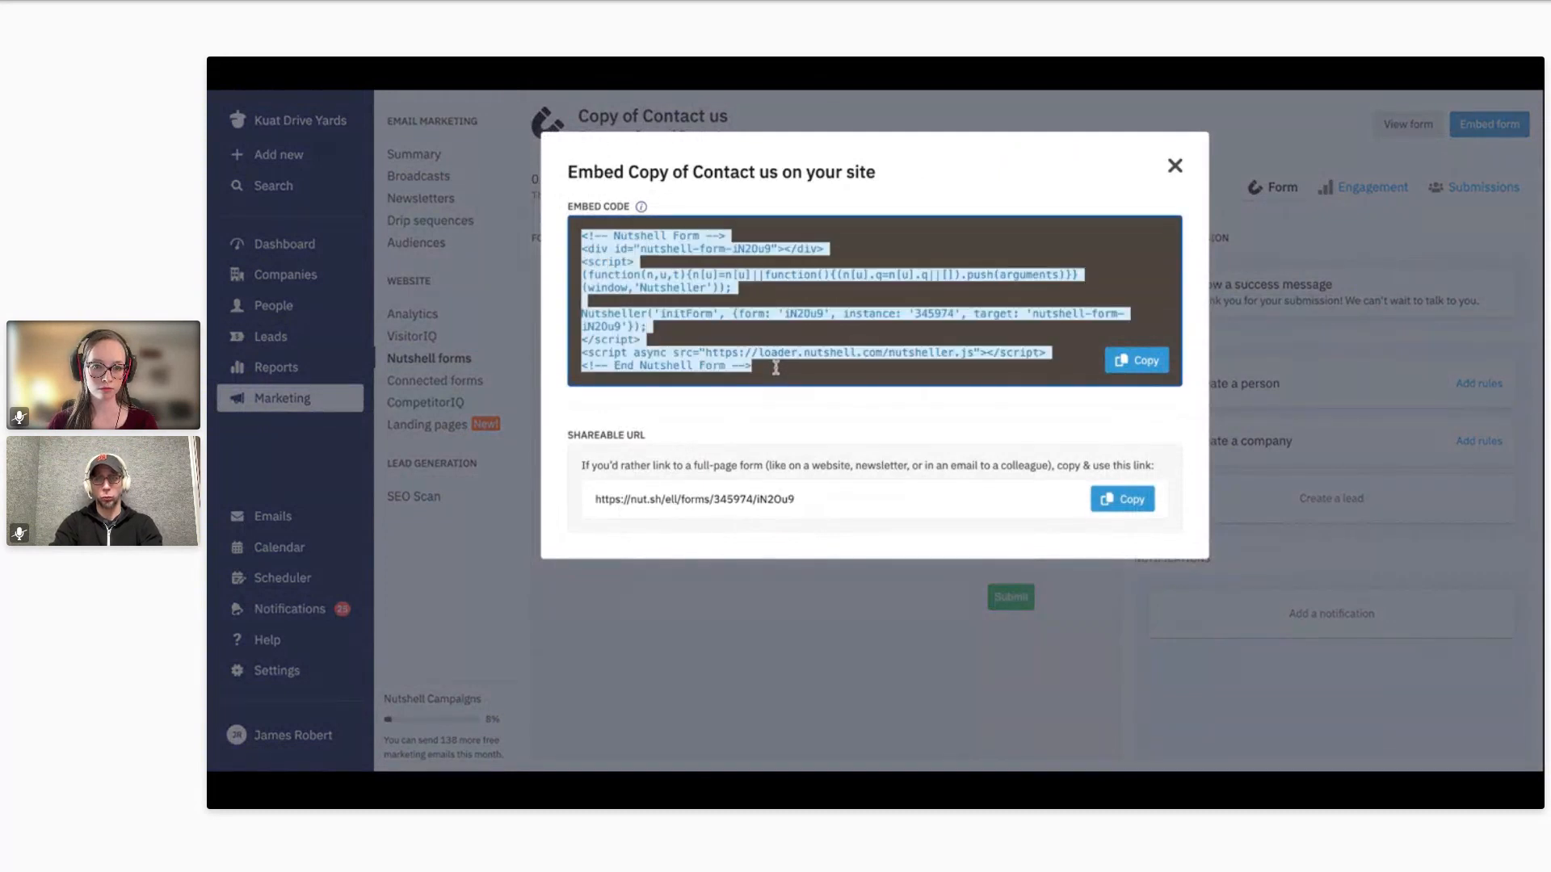
{"action": "left_click", "coordinate": [559, 256]}
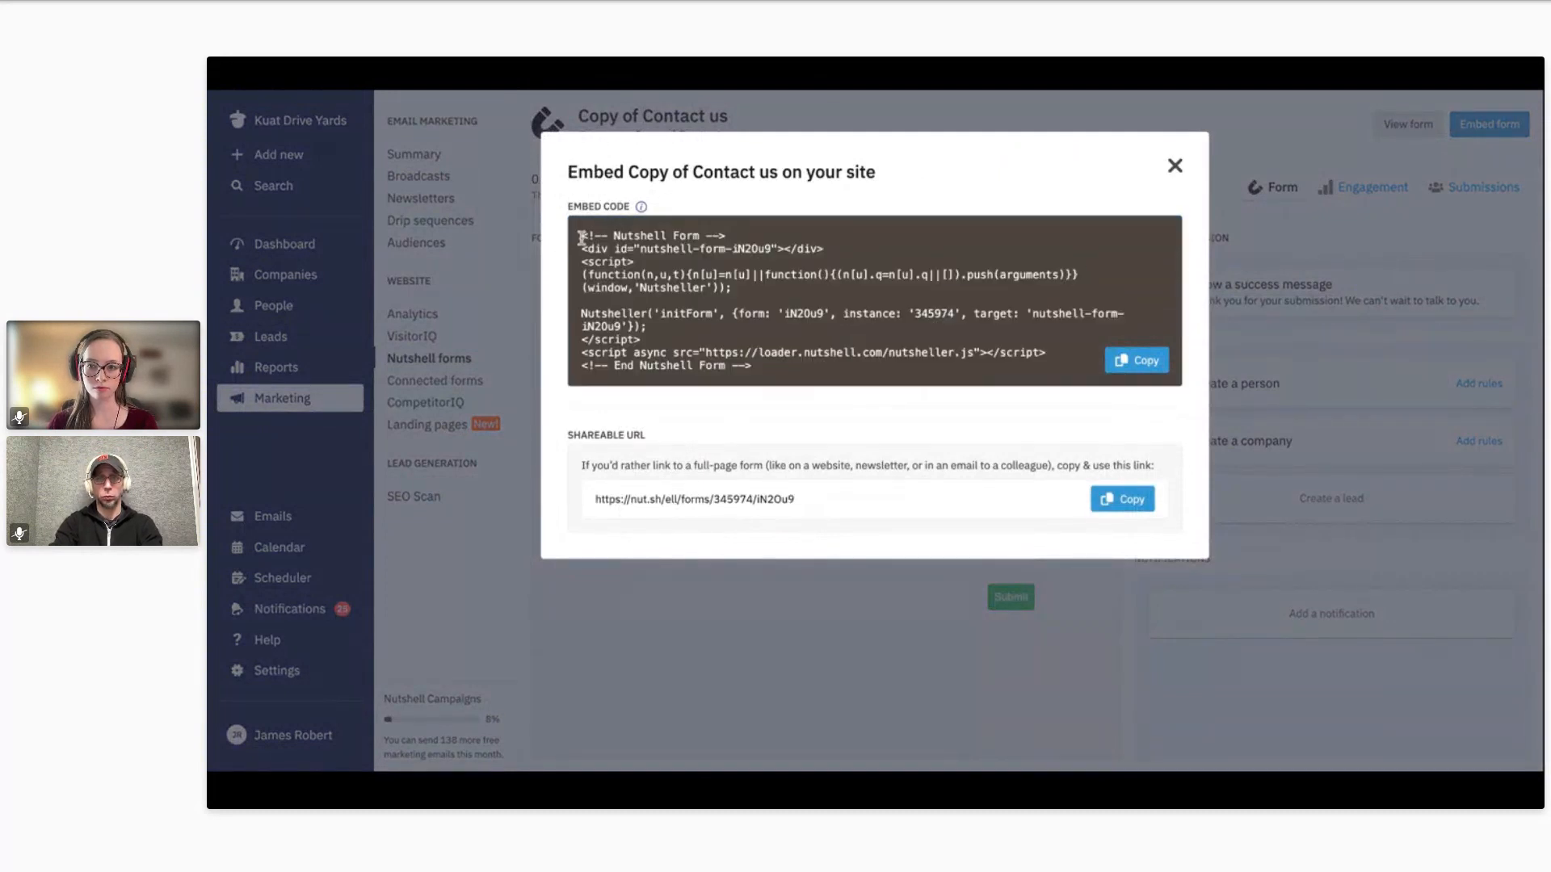
{"action": "left_click", "coordinate": [579, 236]}
{"action": "key", "text": "shift+Down"}
{"action": "key", "text": "shift+Down"}
{"action": "key", "text": "shift+Down"}
{"action": "key", "text": "shift+Down"}
{"action": "key", "text": "shift+Down"}
{"action": "key", "text": "shift+Down"}
{"action": "key", "text": "shift+Down"}
{"action": "key", "text": "shift+Down"}
{"action": "key", "text": "shift+Down"}
{"action": "key", "text": "shift+Down"}
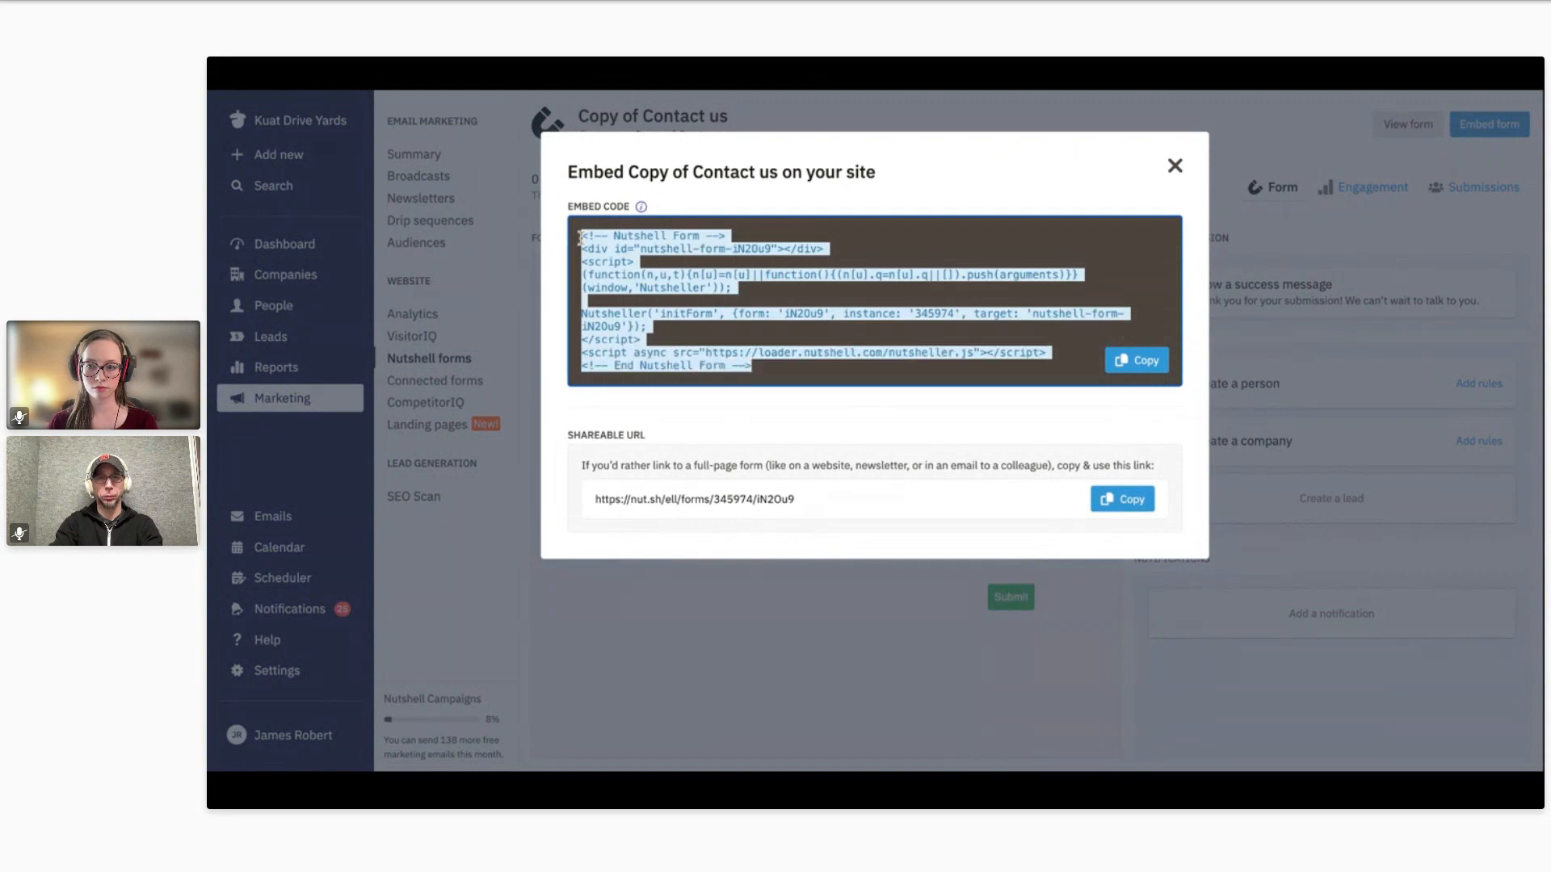
{"action": "key", "text": "Right"}
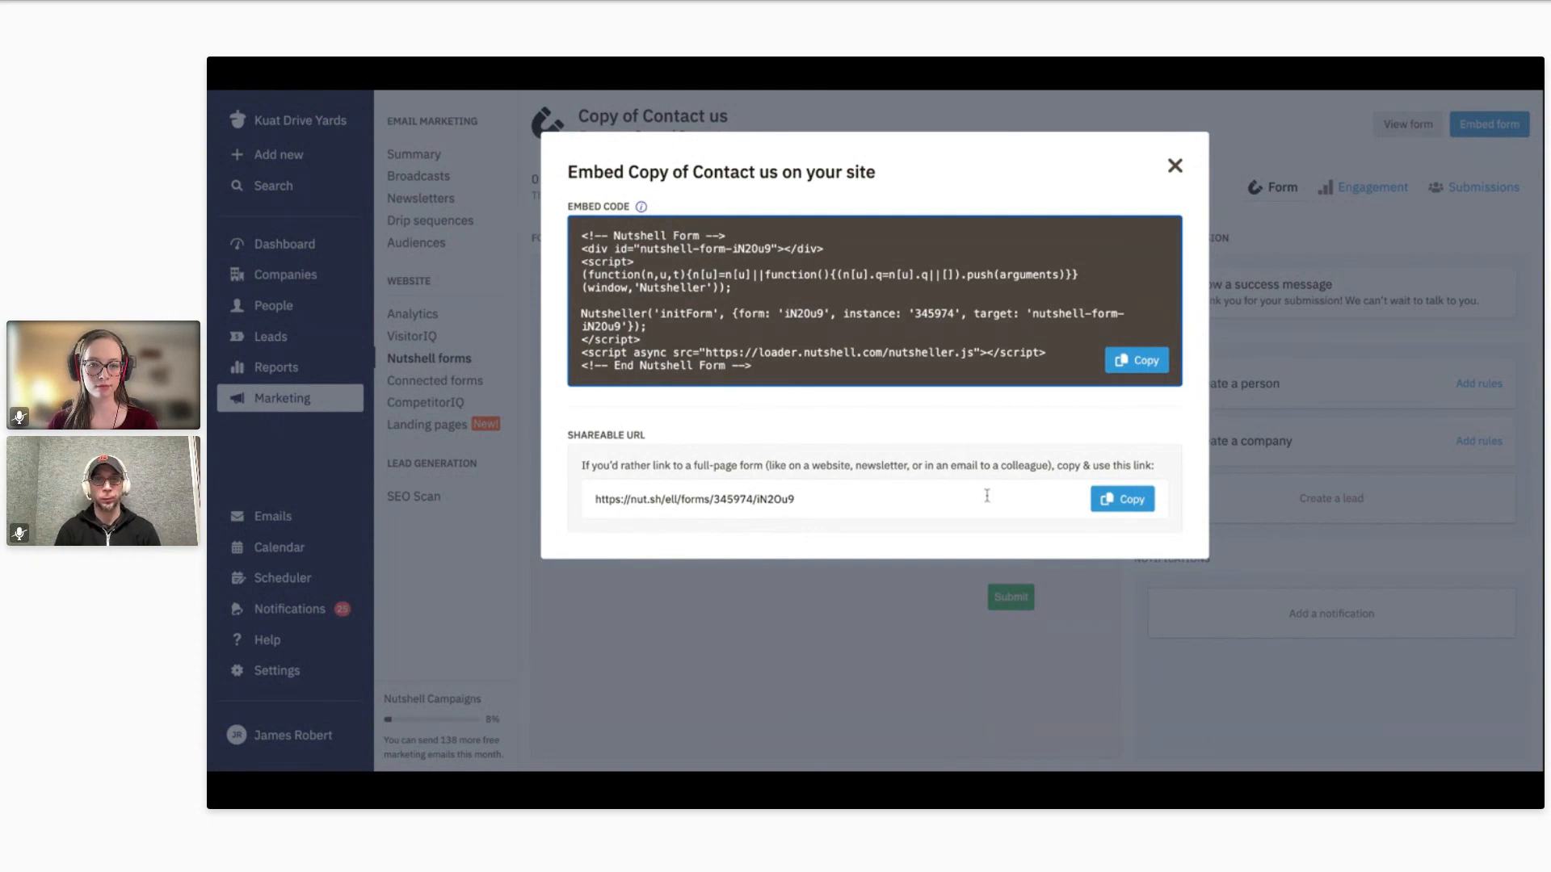
Step: Copy the form's shareable URL and close the embed options
{"action": "left_click", "coordinate": [1118, 501]}
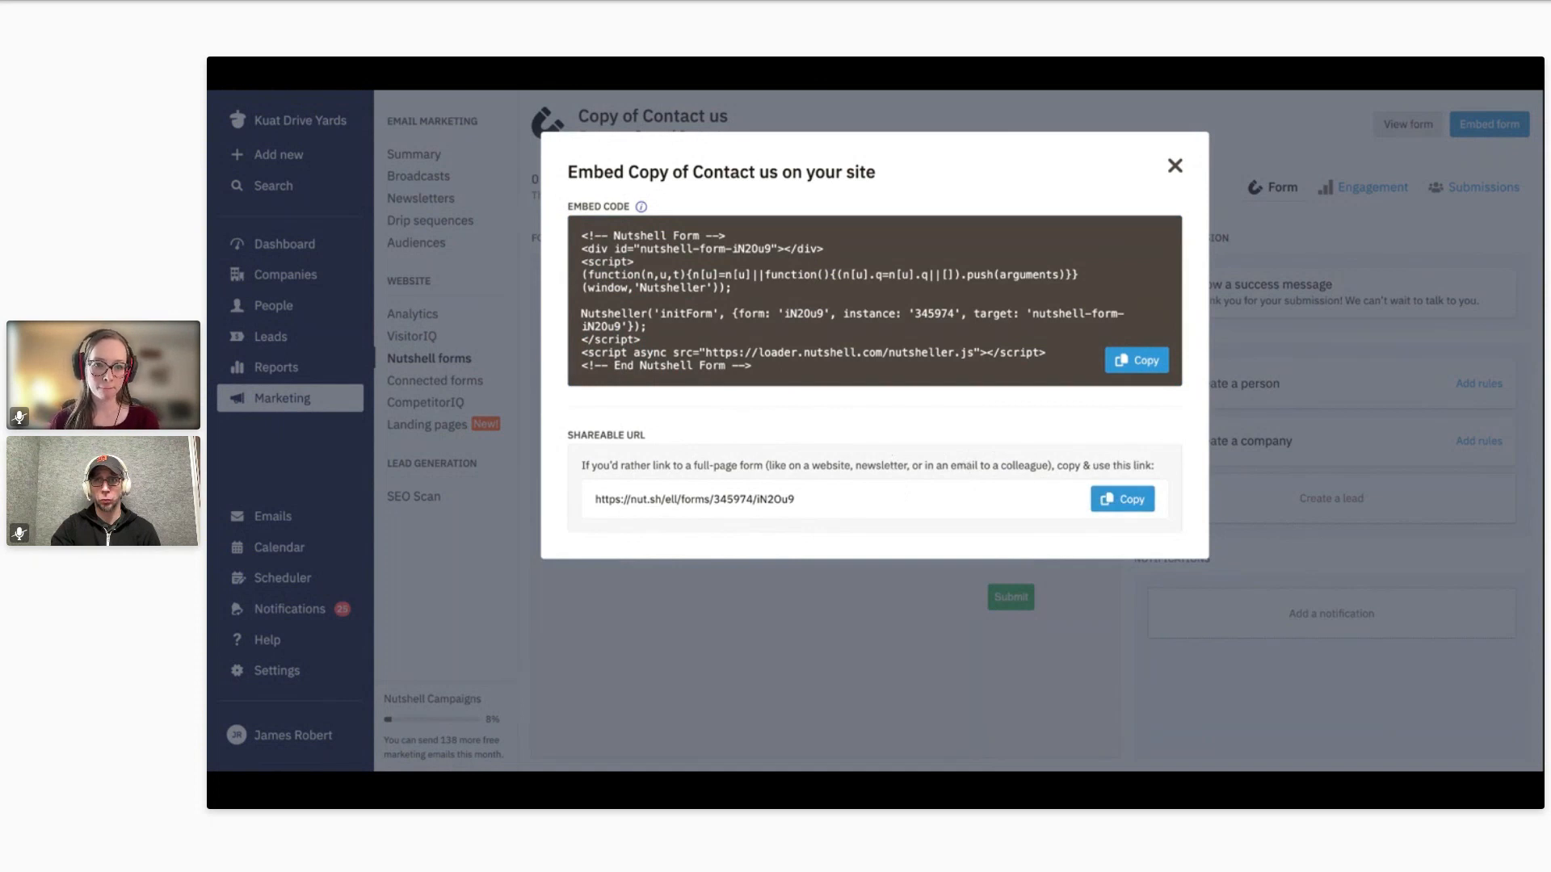
{"action": "left_click", "coordinate": [1175, 167]}
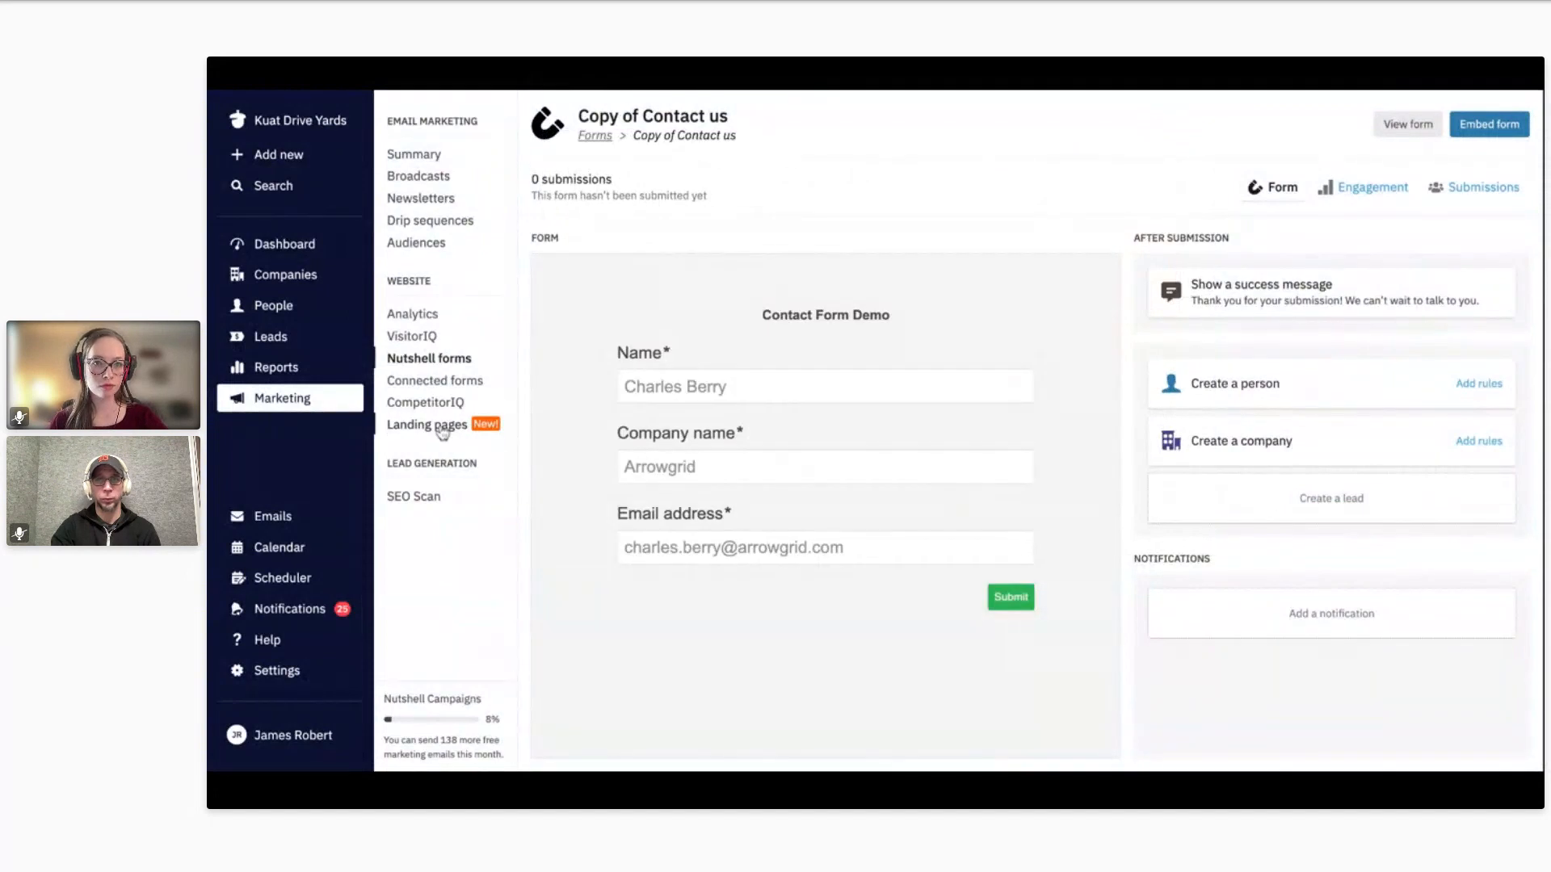
Step: Look over the landing pages section and return to the Nutshell forms list
{"action": "left_click", "coordinate": [443, 426]}
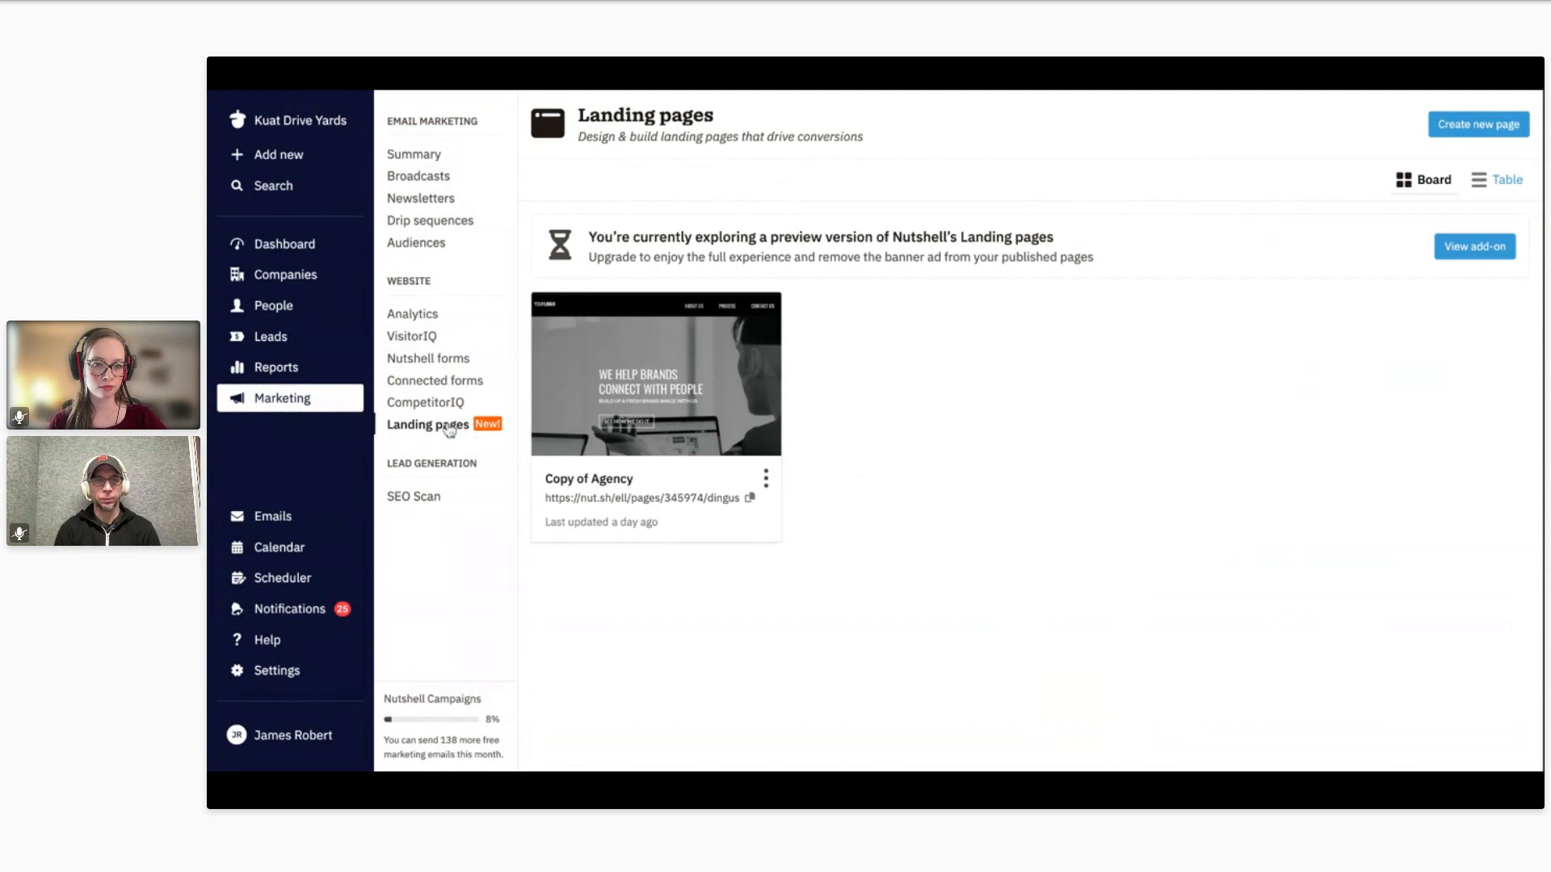
{"action": "left_click", "coordinate": [428, 360]}
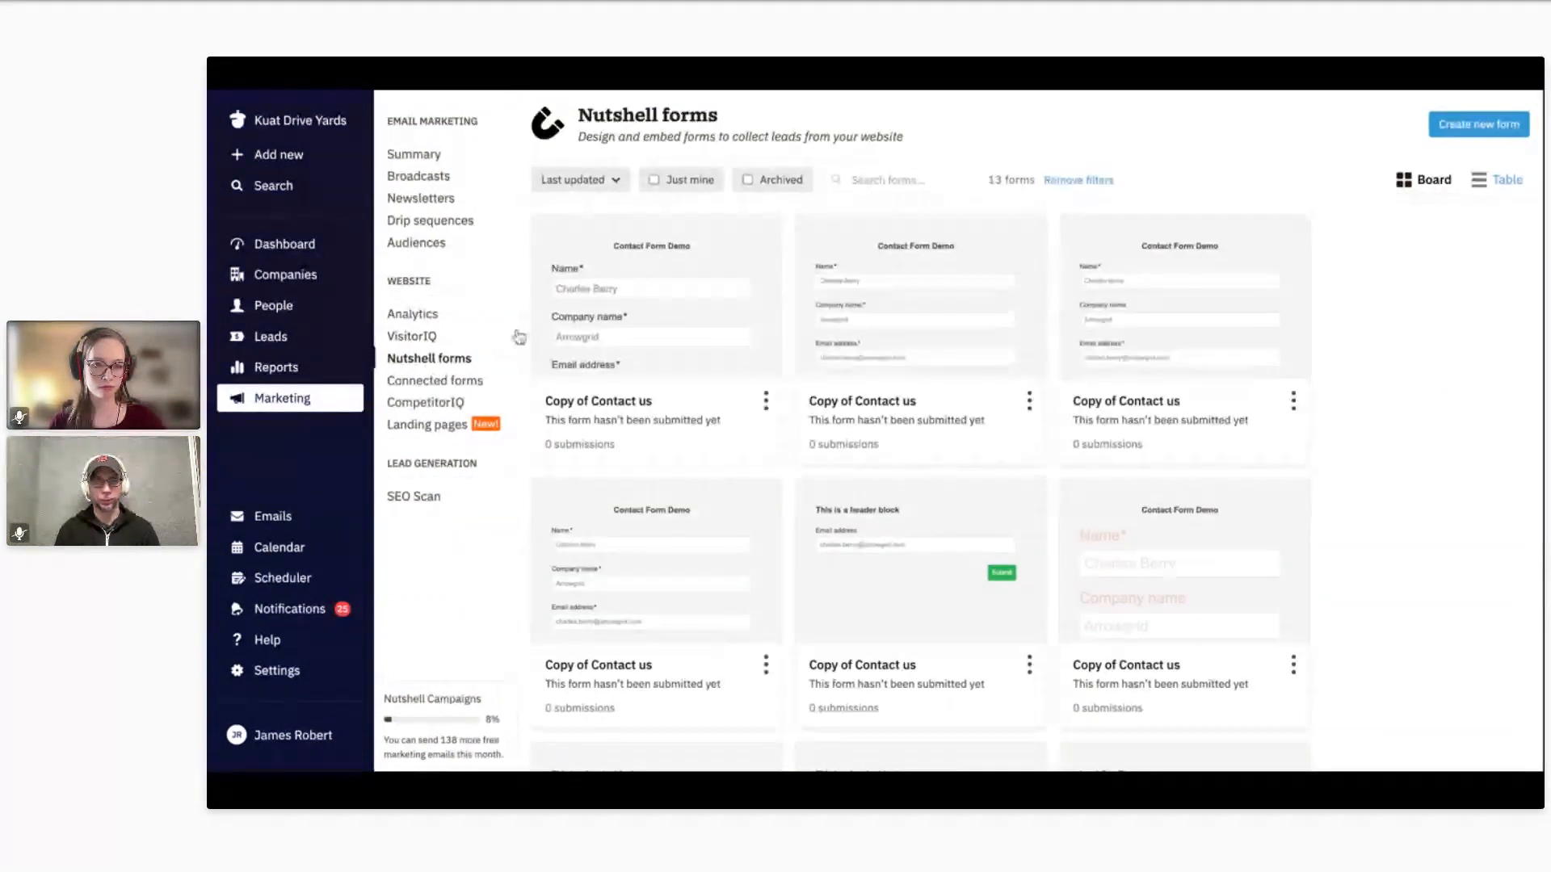
{"action": "left_click", "coordinate": [444, 427]}
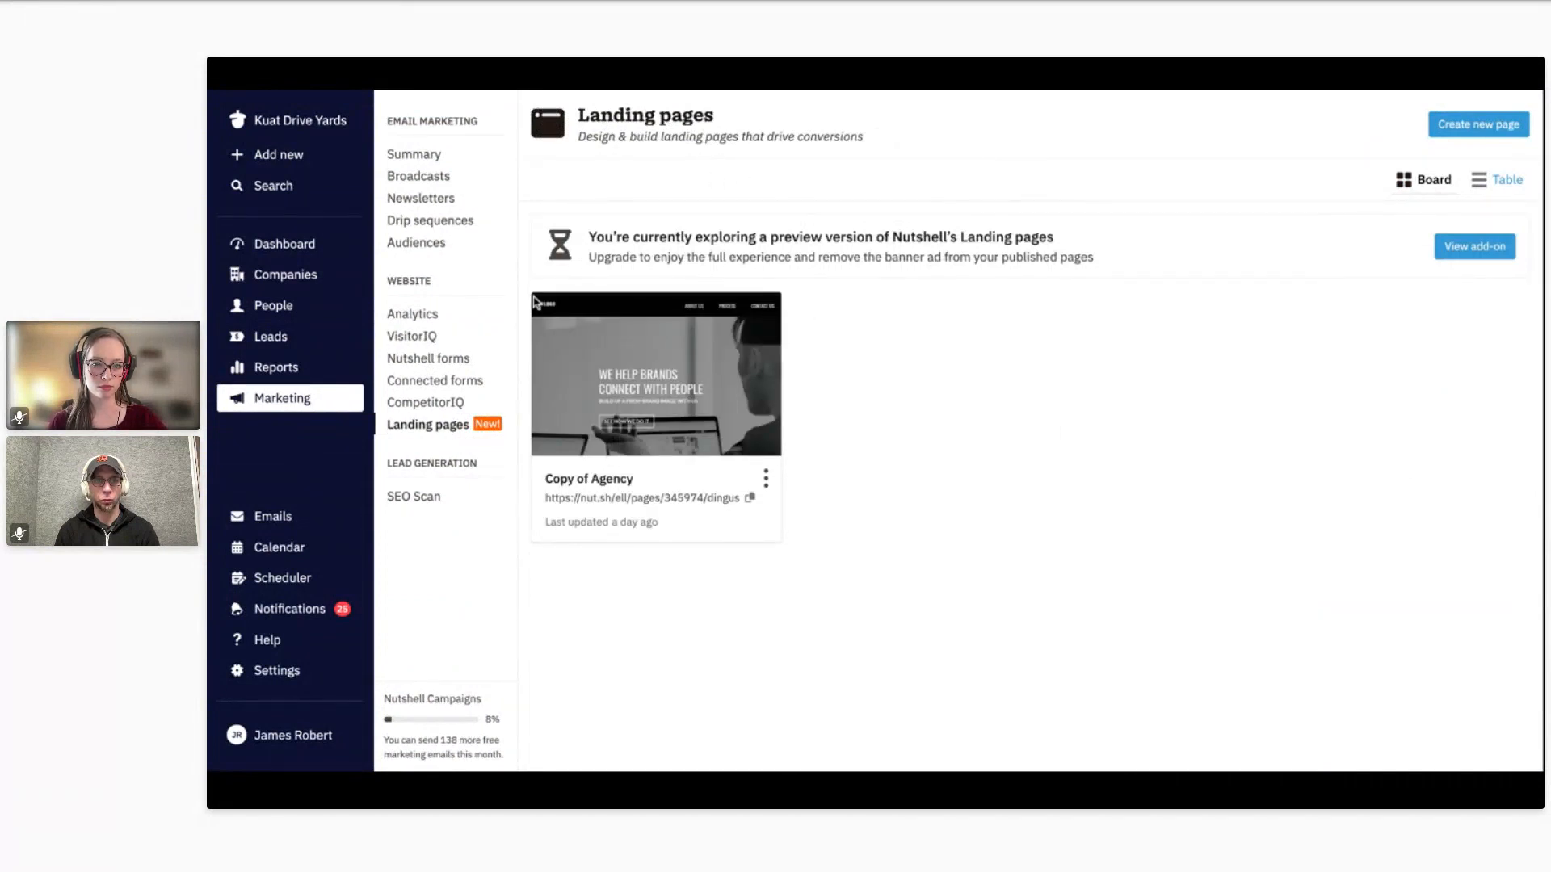
{"action": "left_click", "coordinate": [433, 360]}
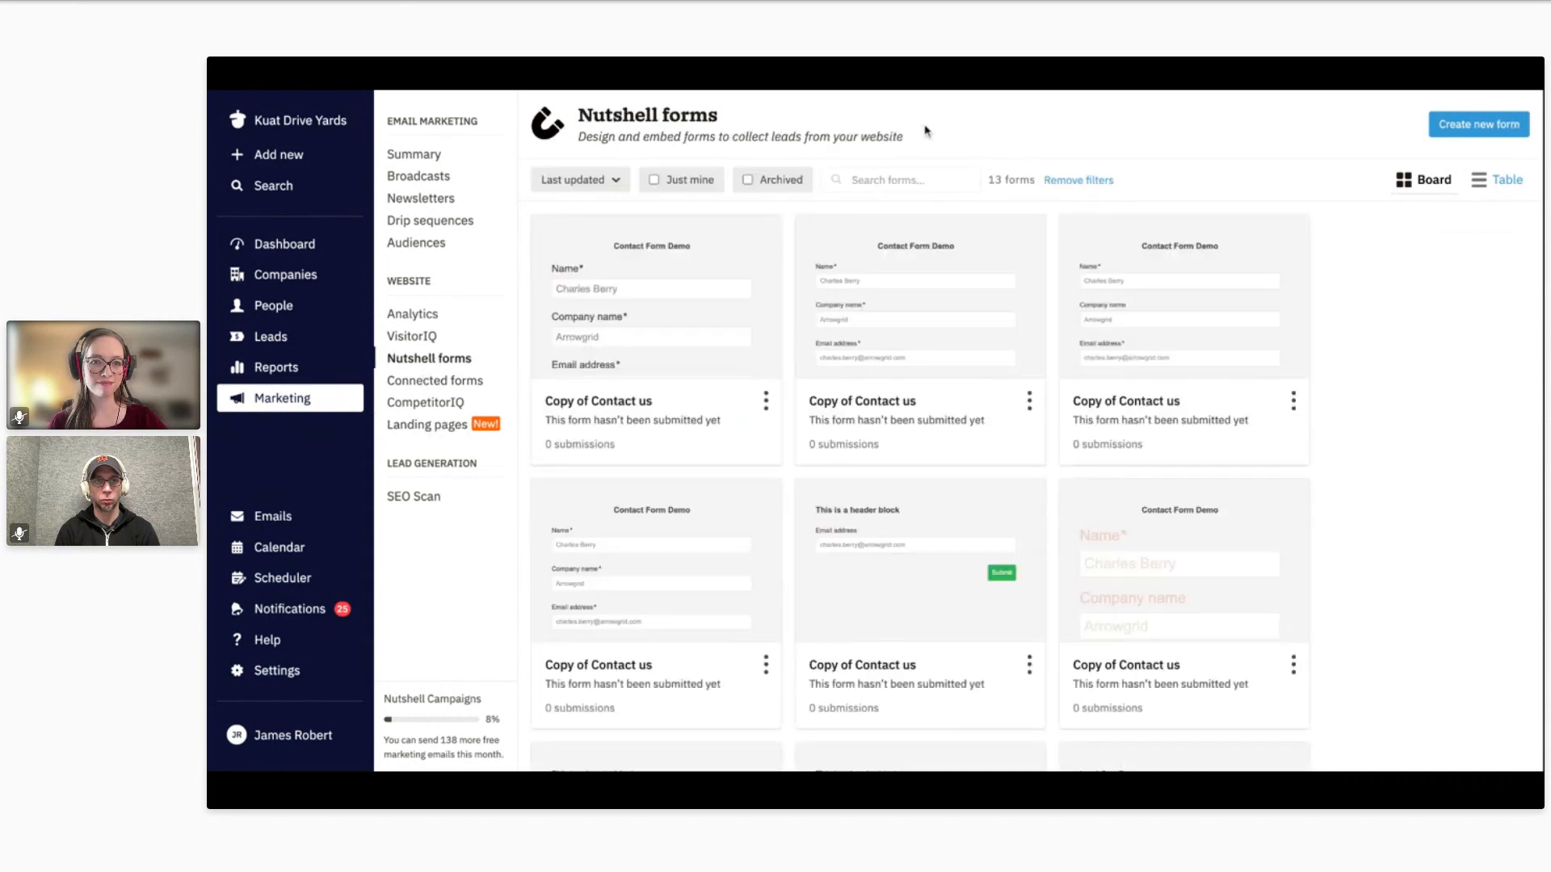